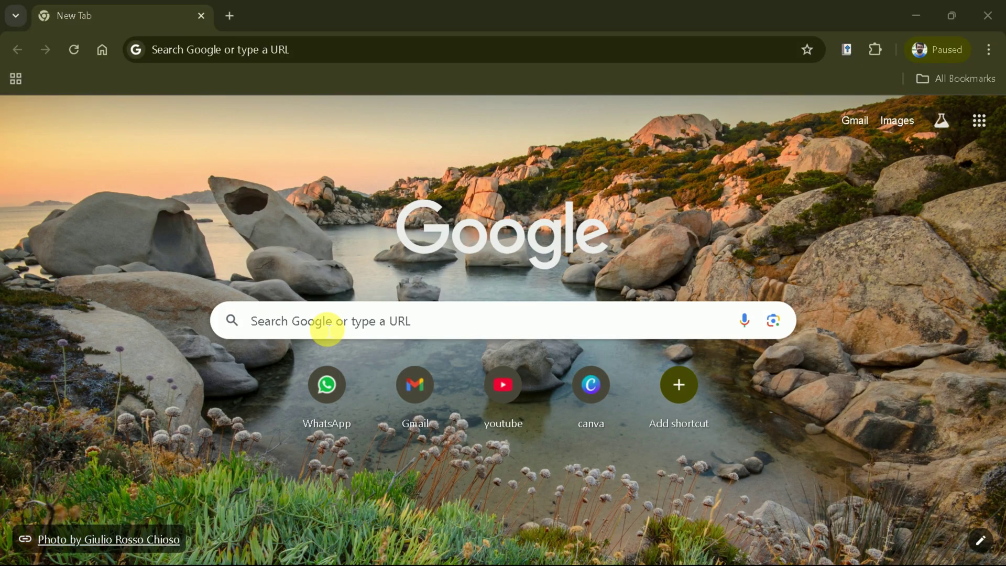
# Search Google for 'edrawmind' and open the official edrawmind.com site
pyautogui.click(328, 328)
pyautogui.write('edrawmind')
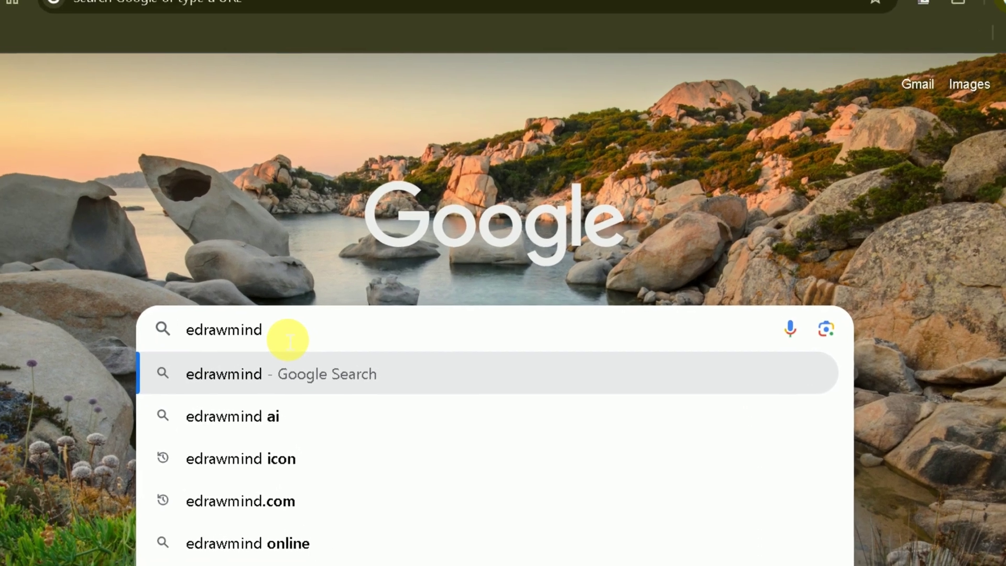
pyautogui.press('Return')
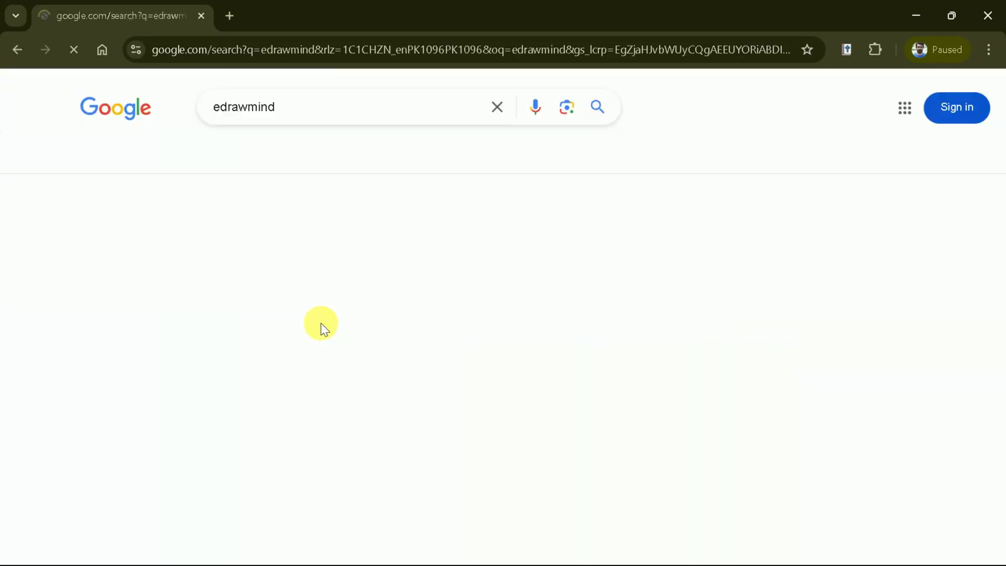
pyautogui.moveTo(1000, 133); pyautogui.dragTo(1001, 224)
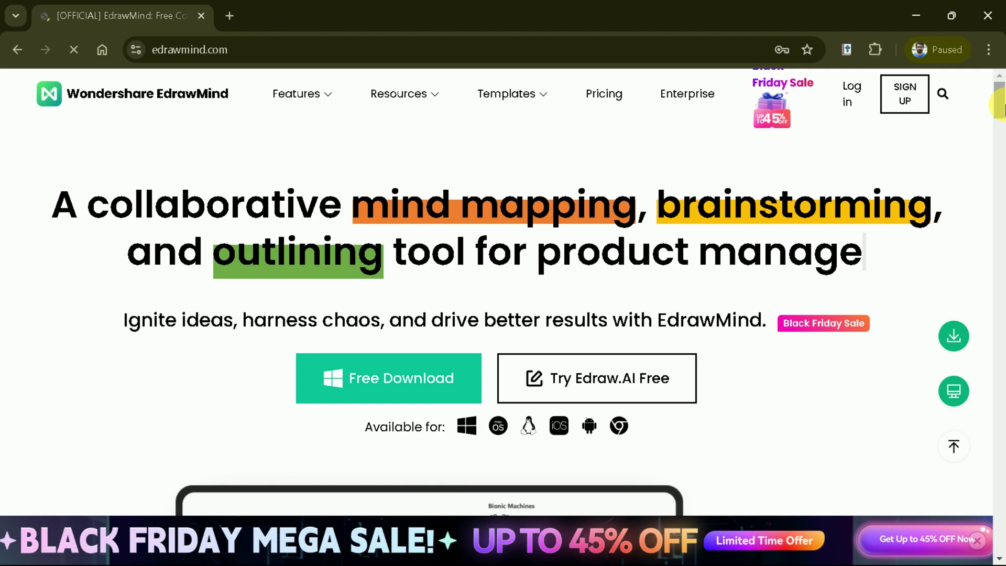
# Download the free Windows EdrawMind installer and check its download progress
pyautogui.moveTo(1000, 102); pyautogui.dragTo(1001, 172)
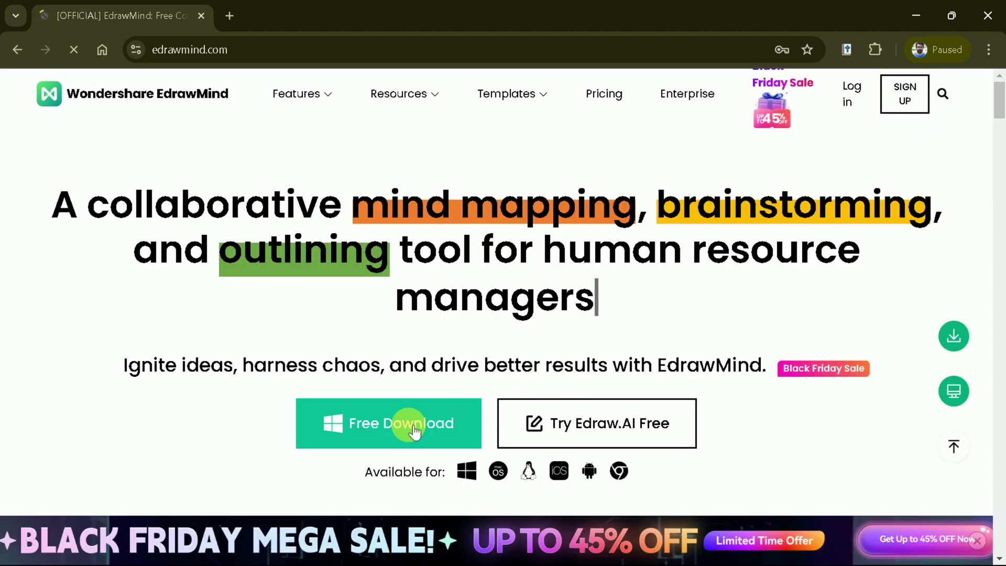
pyautogui.click(403, 436)
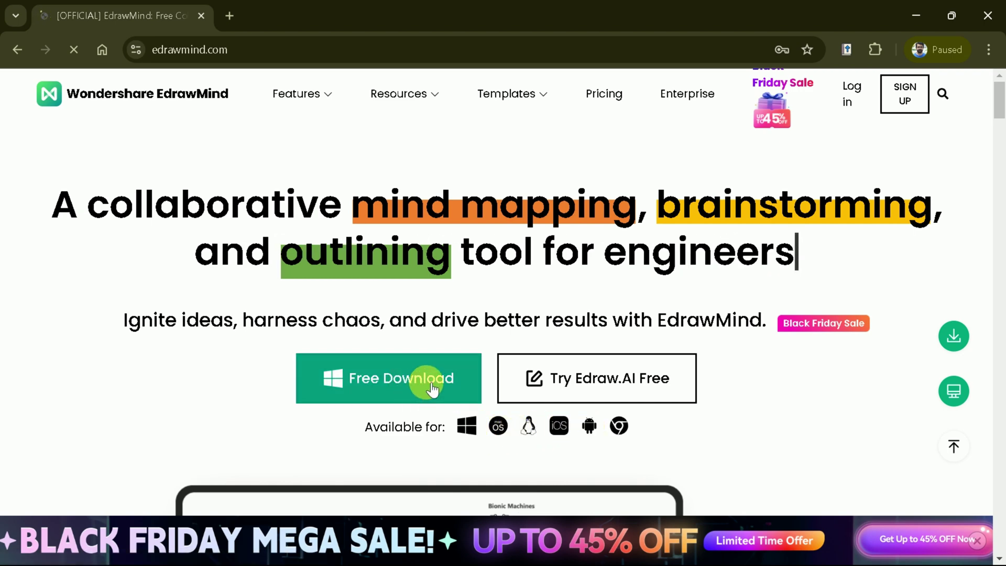
pyautogui.click(397, 389)
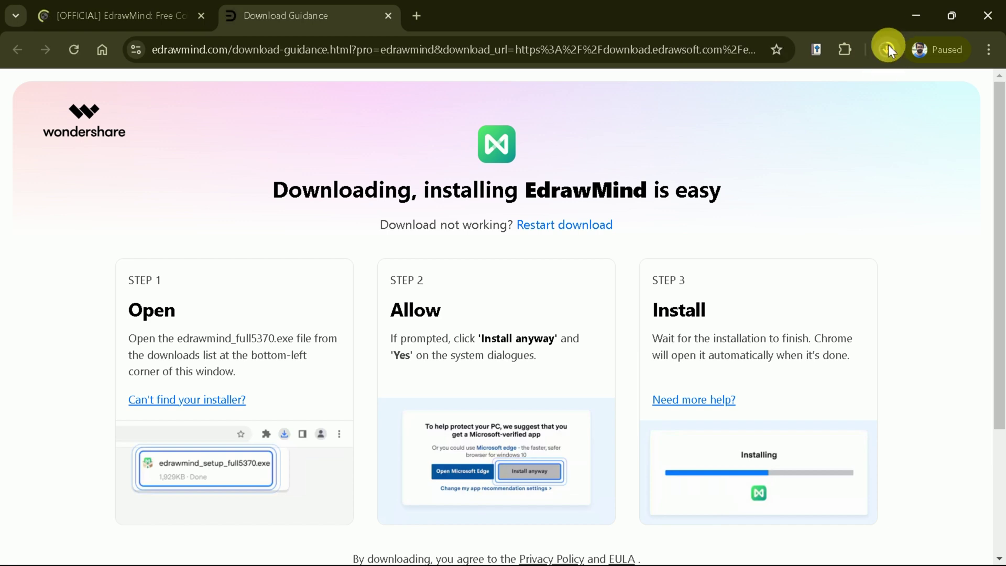
pyautogui.click(888, 46)
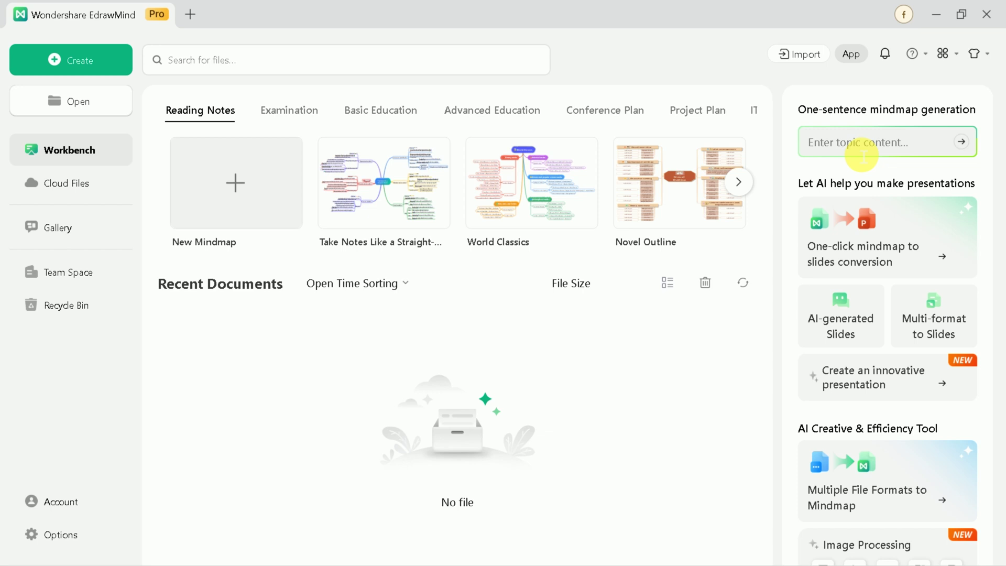
pyautogui.click(292, 109)
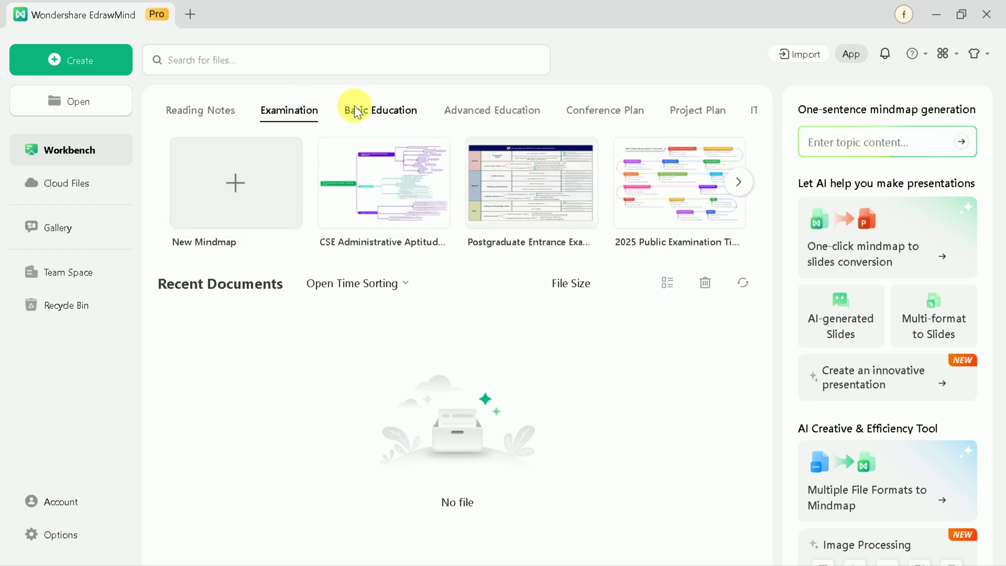
pyautogui.click(368, 108)
pyautogui.click(461, 112)
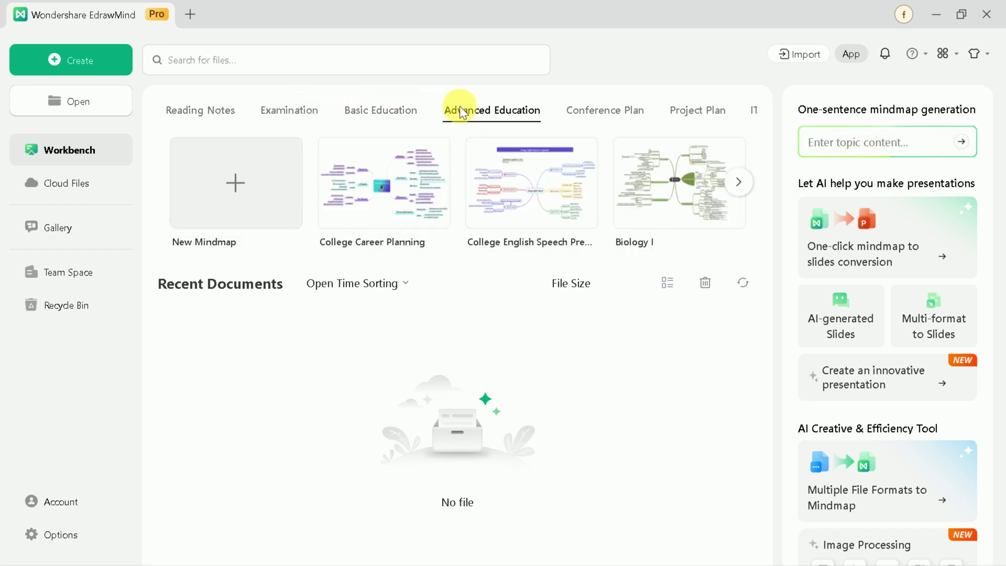
pyautogui.click(564, 114)
pyautogui.click(738, 183)
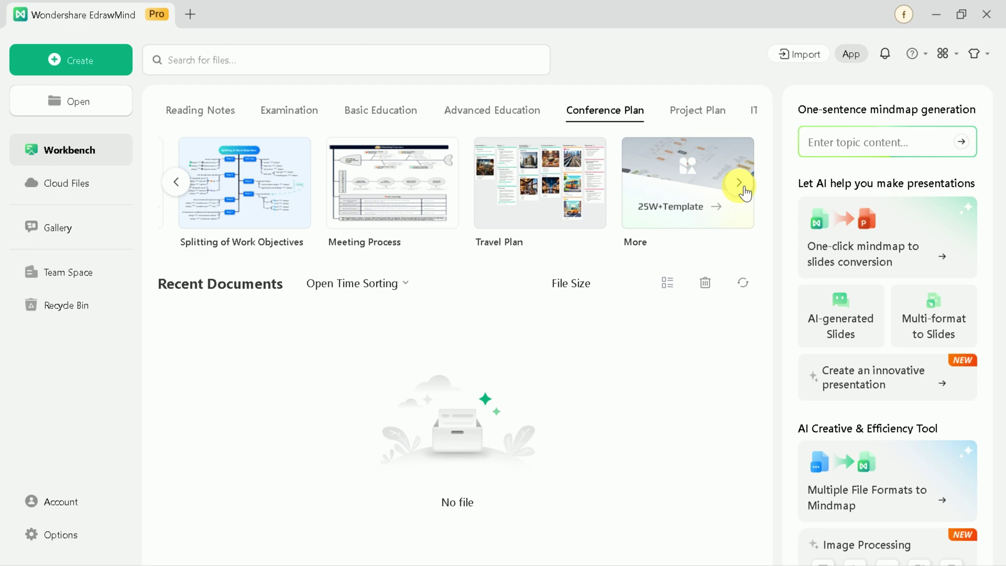
pyautogui.click(394, 115)
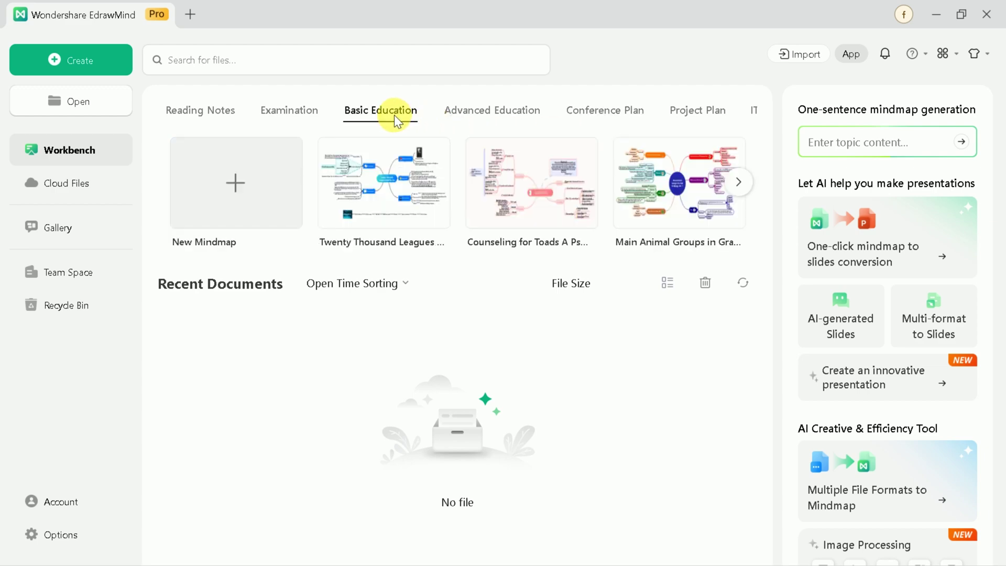
pyautogui.click(738, 191)
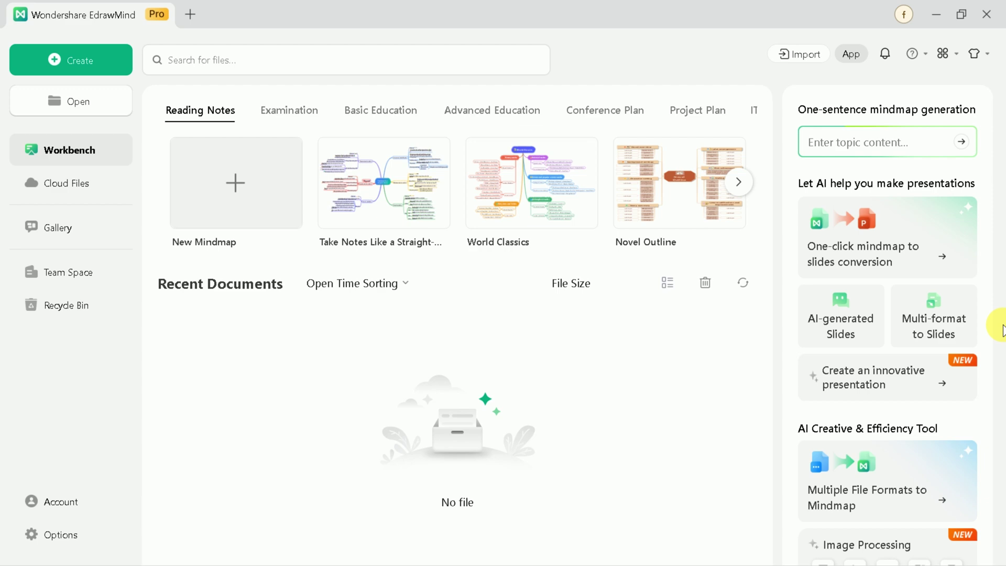
# Enter 'The role of AI in Education' in the one-sentence mindmap prompt
pyautogui.write('The ')
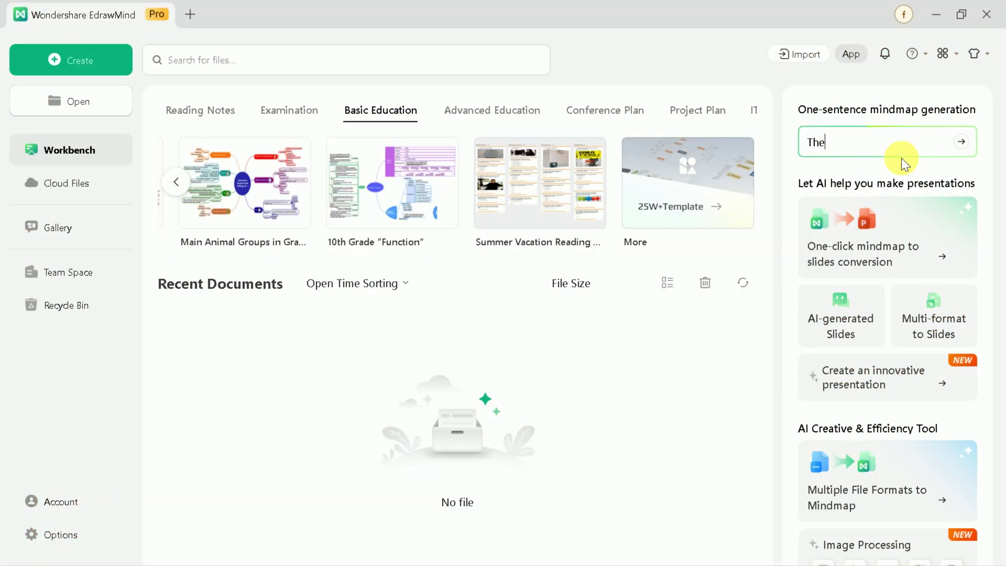
pyautogui.write('role o')
pyautogui.write('f AI ')
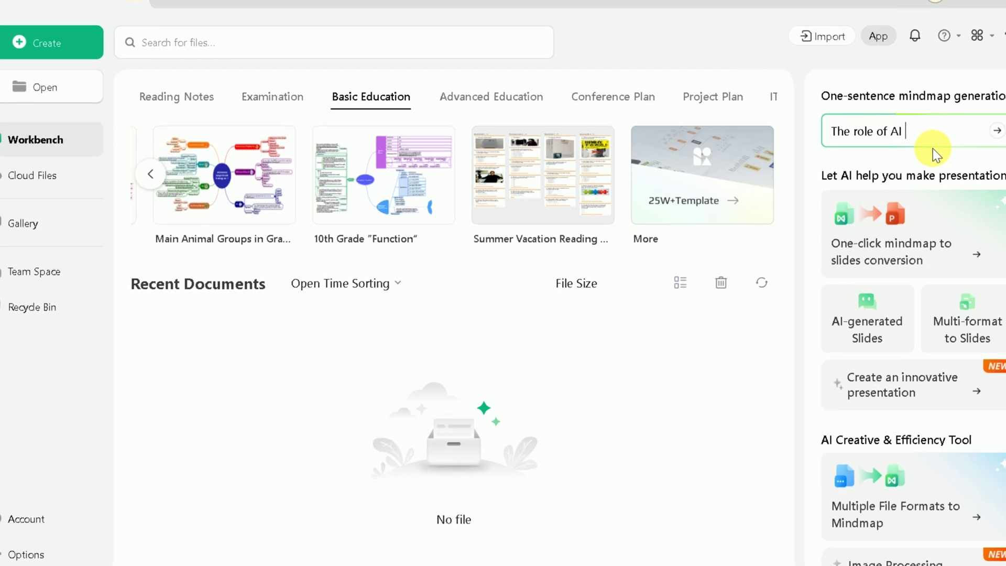
pyautogui.write('in Educat')
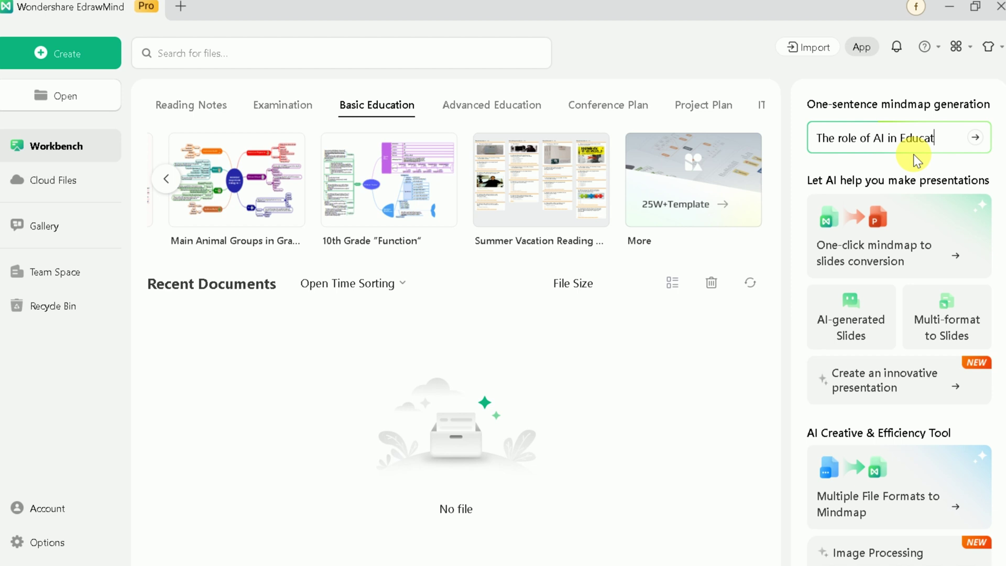
pyautogui.write('ion')
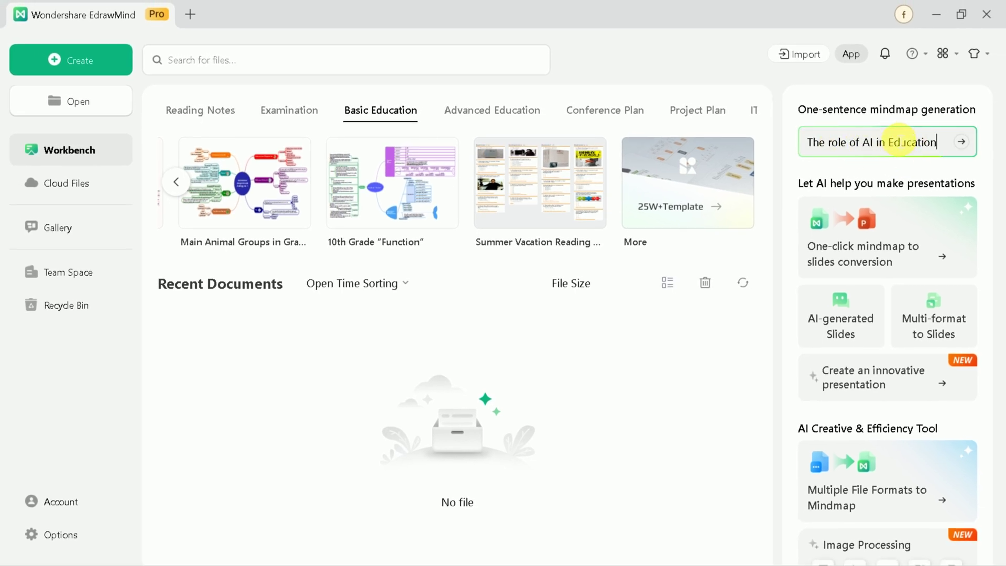
# Generate the AI mind map and zoom out to fit its branches
pyautogui.click(964, 145)
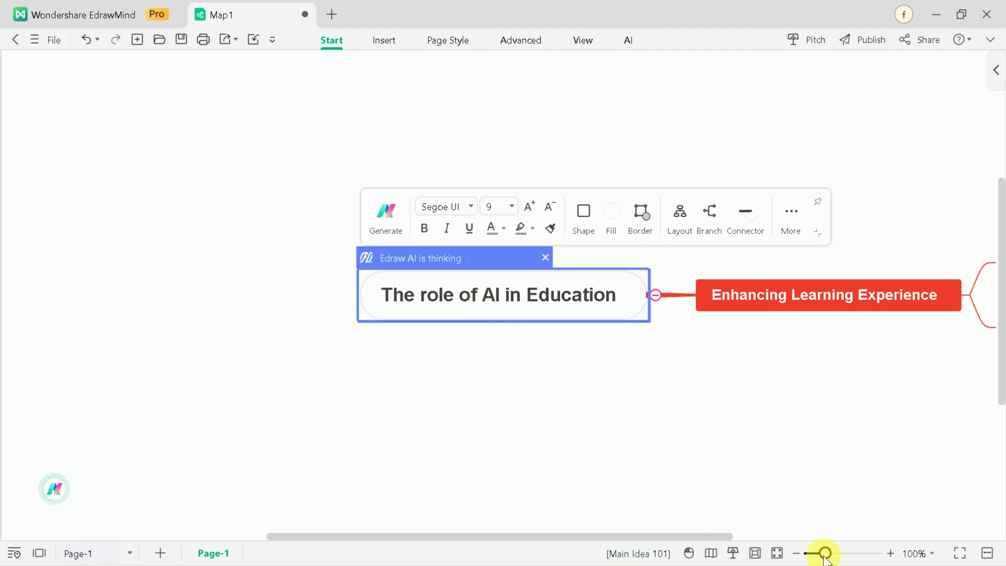
pyautogui.moveTo(826, 553); pyautogui.dragTo(812, 553)
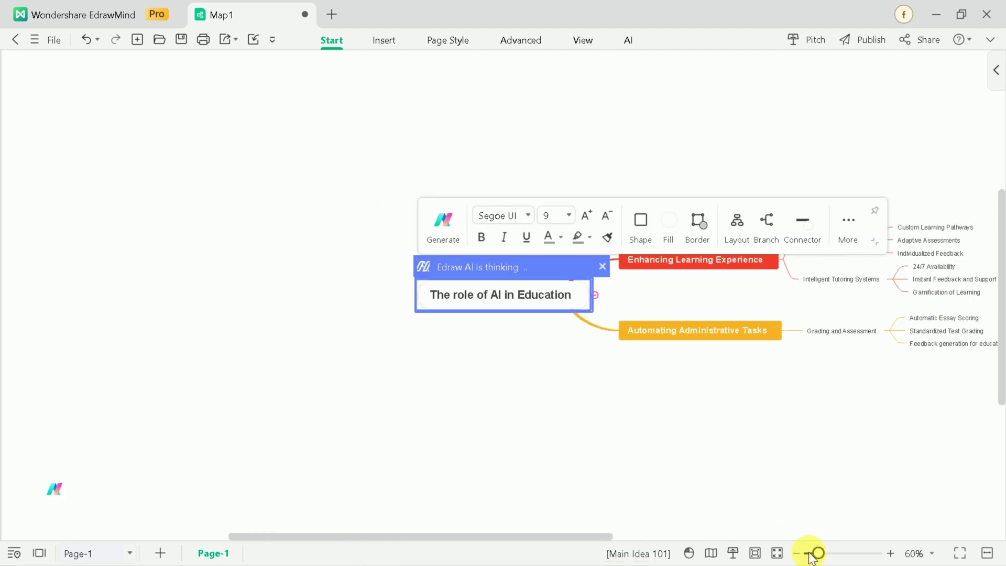
pyautogui.moveTo(577, 536); pyautogui.dragTo(628, 534)
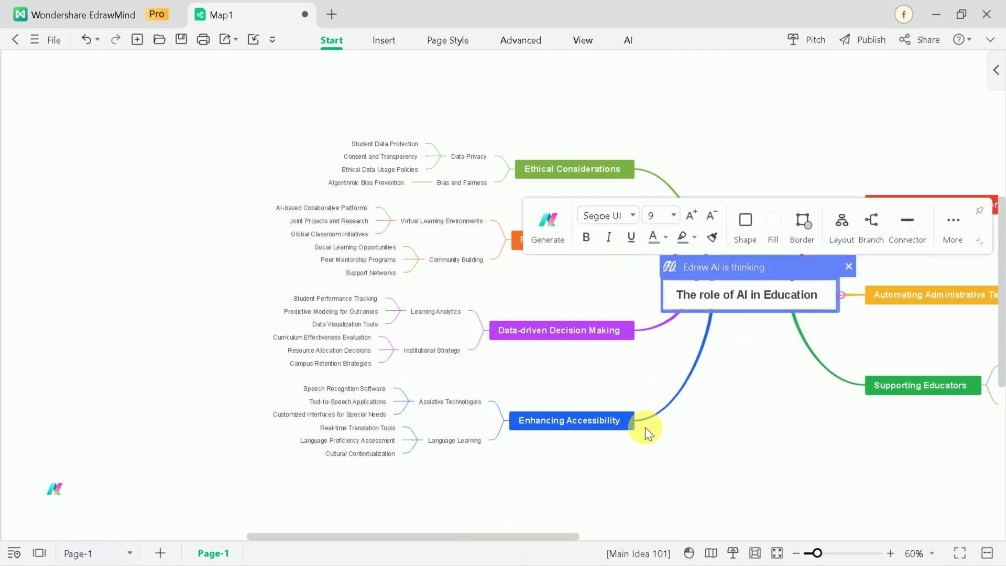
pyautogui.click(796, 554)
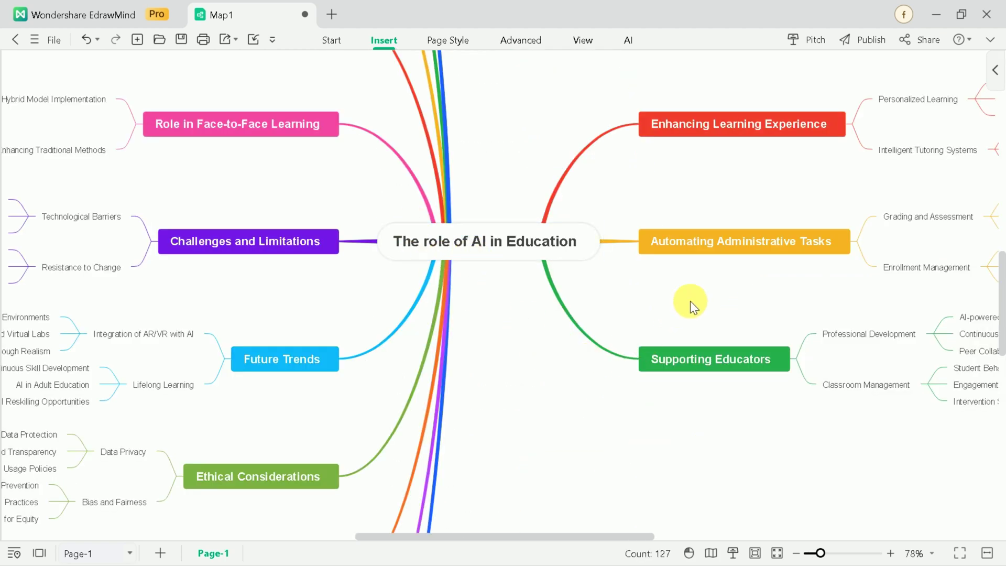
# Pan the canvas to review every branch, up to Teacher and AI Collaboration
pyautogui.moveTo(690, 301); pyautogui.dragTo(382, 336)
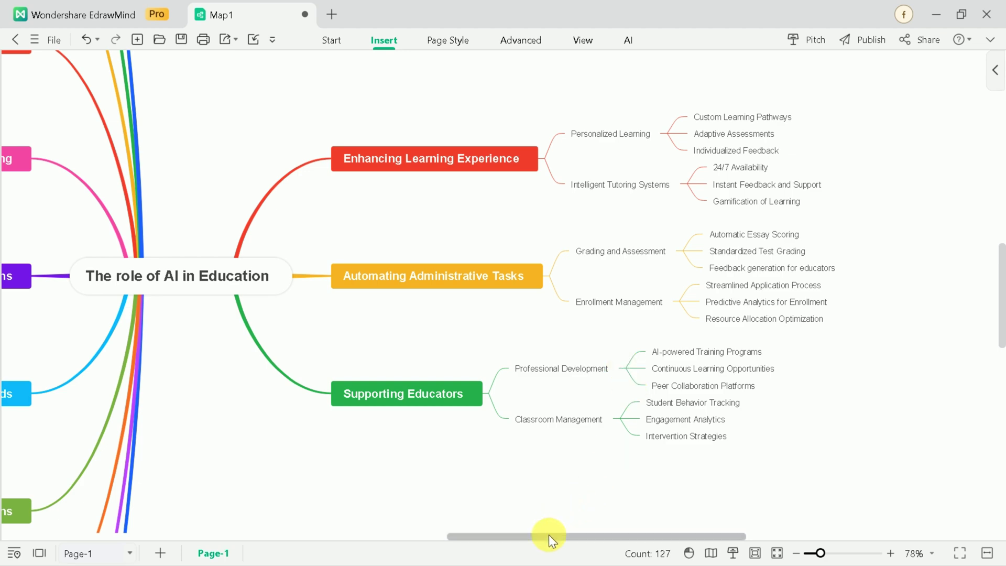
pyautogui.moveTo(540, 536); pyautogui.dragTo(391, 523)
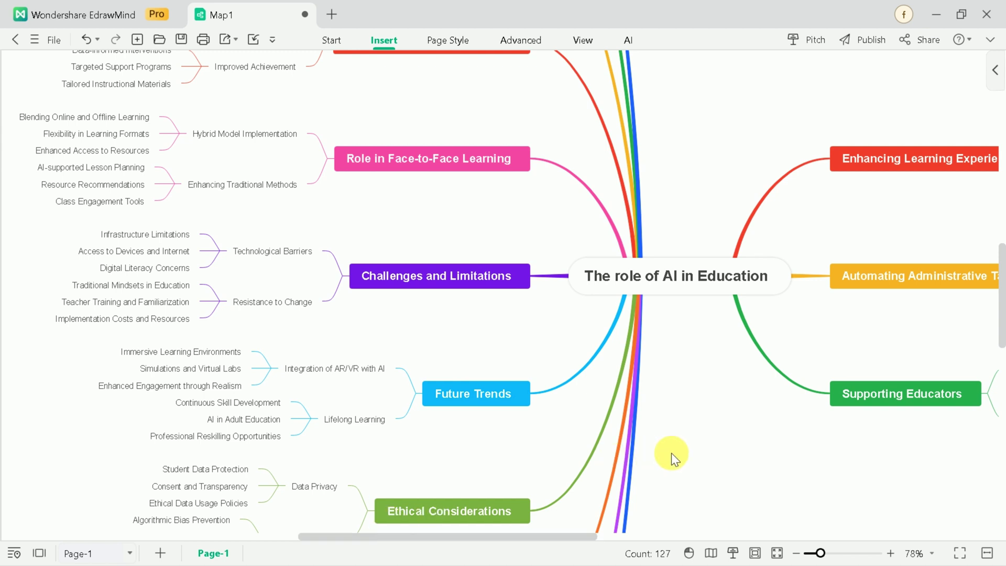
pyautogui.moveTo(683, 457)
pyautogui.mouseDown()
pyautogui.moveTo(702, 288)
pyautogui.moveTo(699, 139)
pyautogui.moveTo(724, 331)
pyautogui.mouseUp()
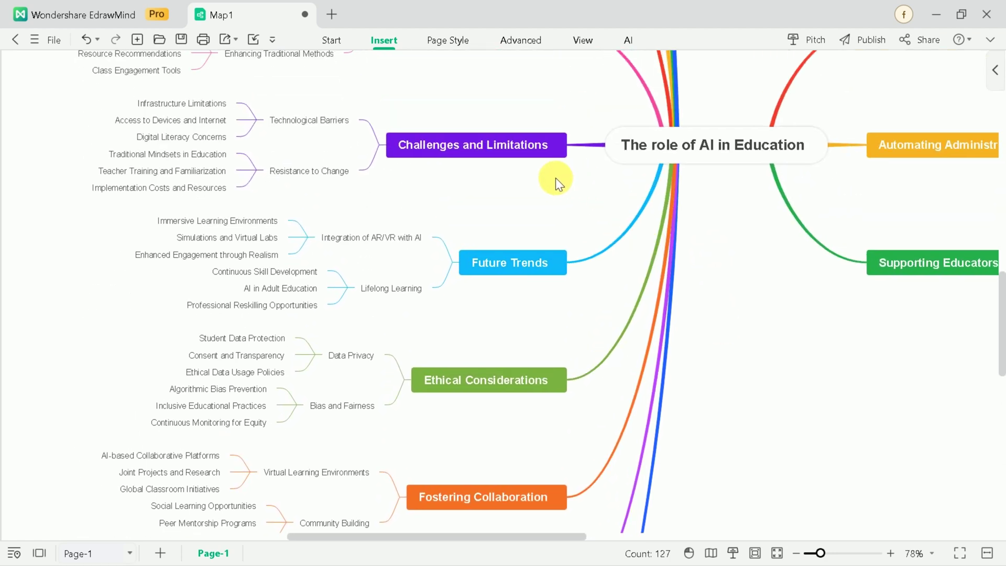
pyautogui.moveTo(555, 178); pyautogui.dragTo(561, 352)
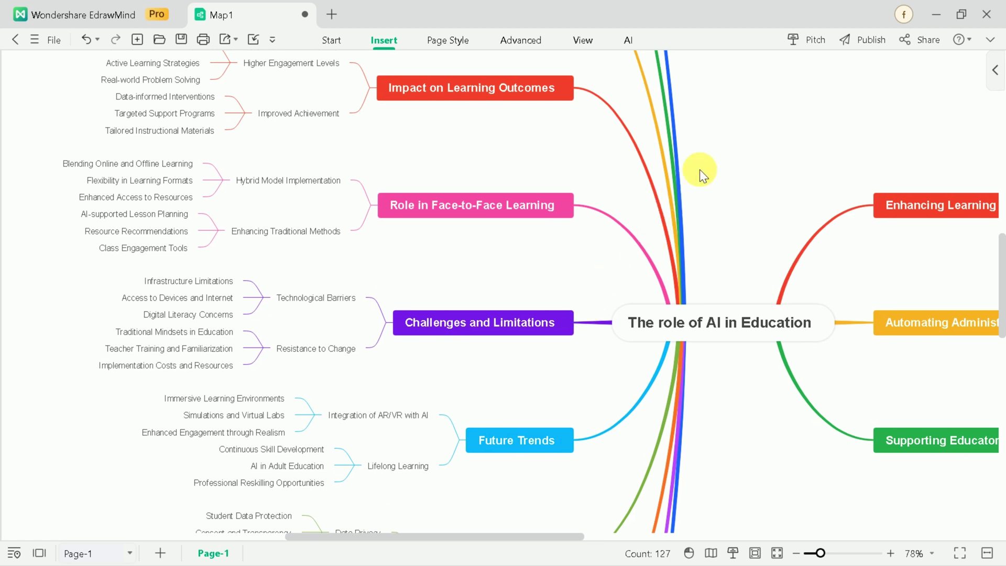
pyautogui.moveTo(690, 209)
pyautogui.mouseDown()
pyautogui.moveTo(750, 342)
pyautogui.moveTo(691, 396)
pyautogui.mouseUp()
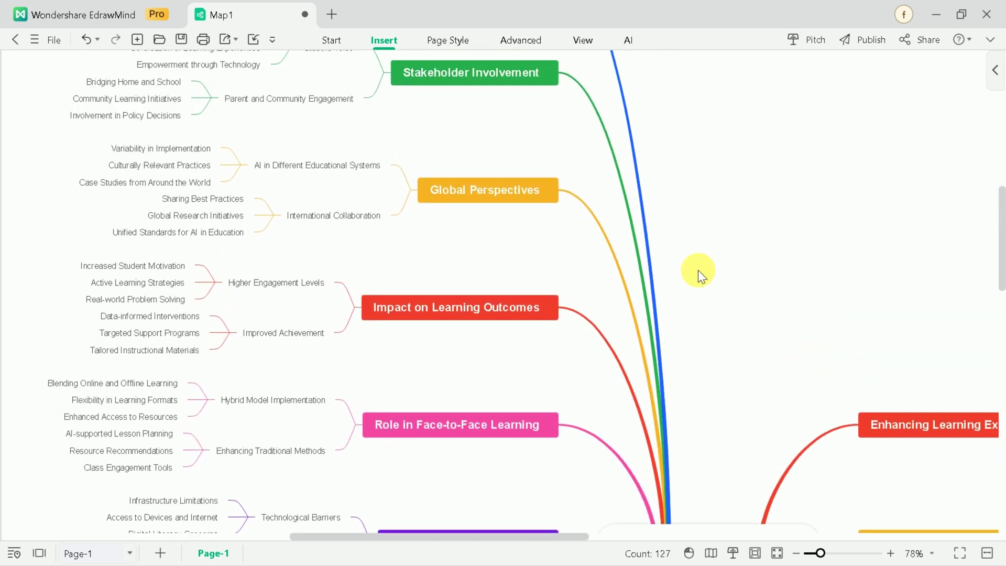
pyautogui.moveTo(702, 233); pyautogui.dragTo(702, 408)
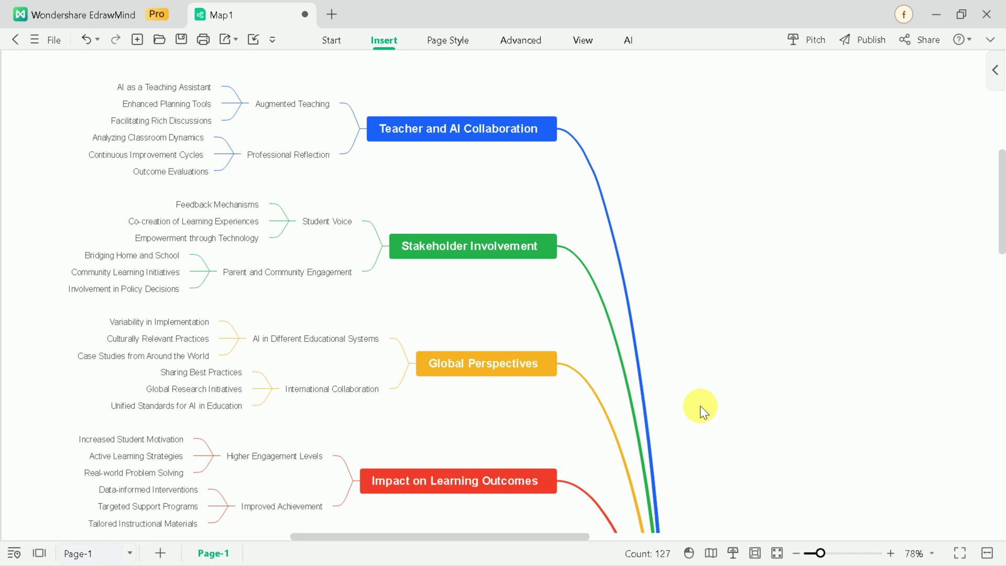
# Try the Reverse layout, then switch the map to a downward tree layout
pyautogui.click(995, 70)
pyautogui.click(964, 143)
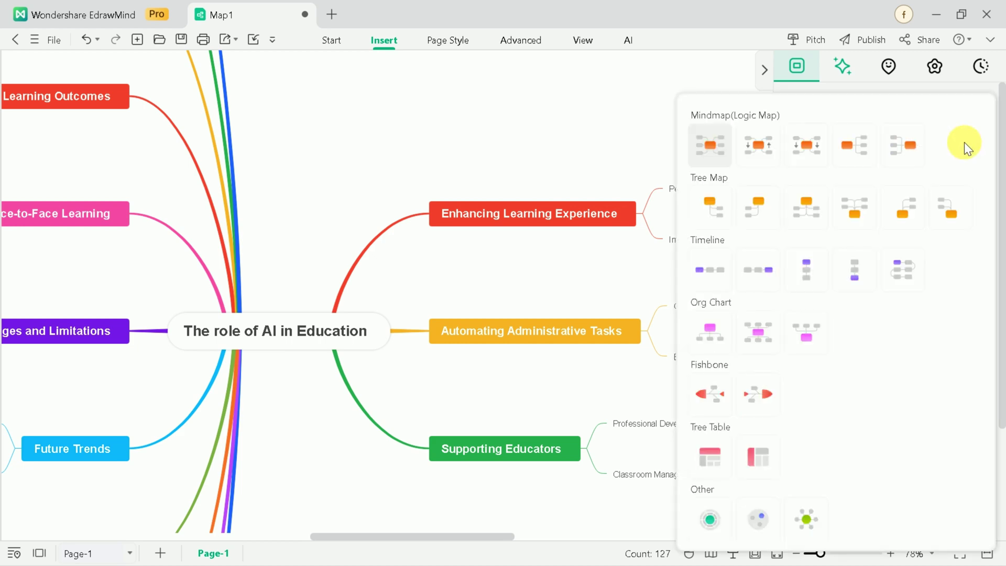
pyautogui.click(760, 153)
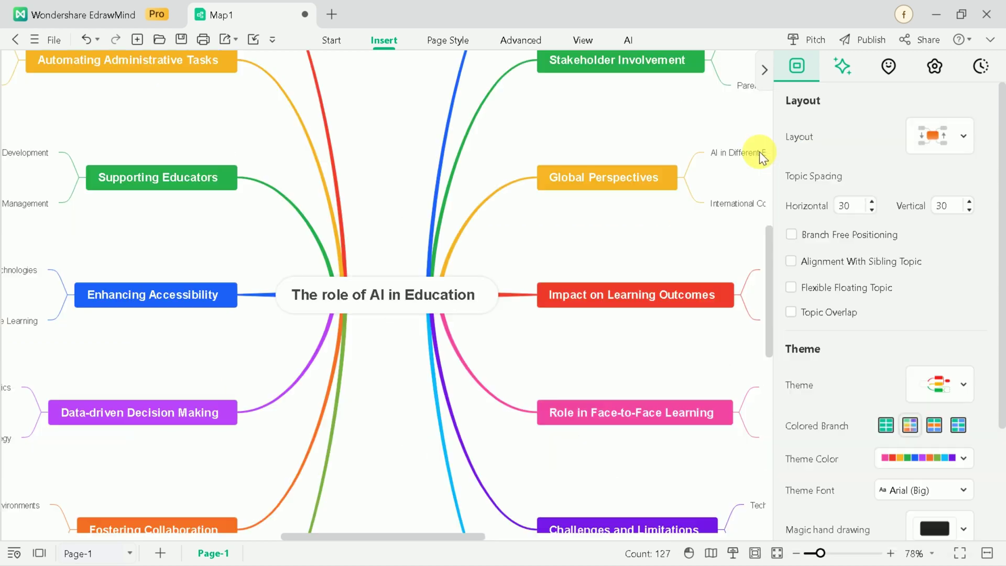
pyautogui.click(961, 134)
pyautogui.click(794, 212)
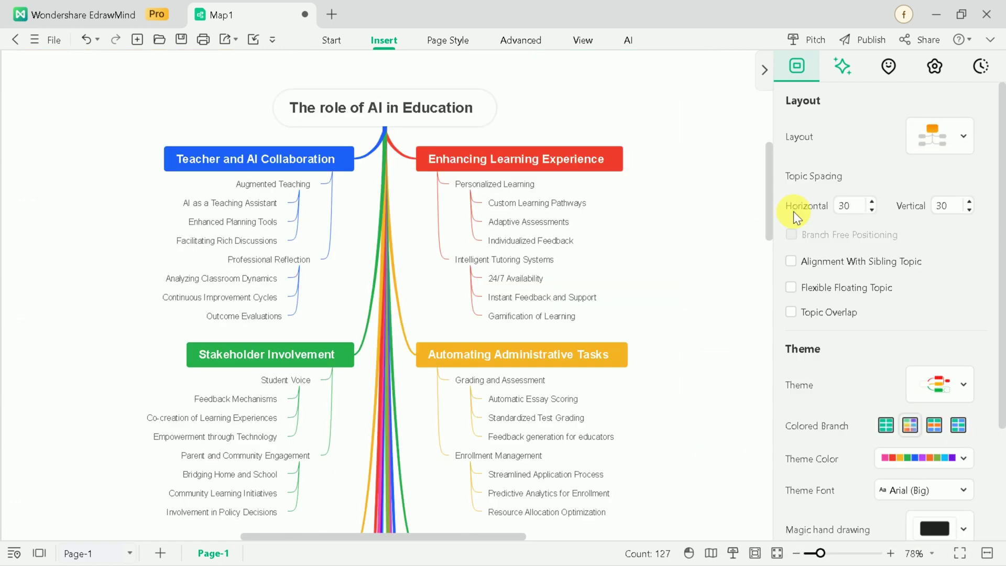
pyautogui.moveTo(769, 188)
pyautogui.mouseDown()
pyautogui.moveTo(778, 434)
pyautogui.moveTo(765, 183)
pyautogui.mouseUp()
# Preview the AI generation options for the central topic, then dismiss them
pyautogui.click(377, 117)
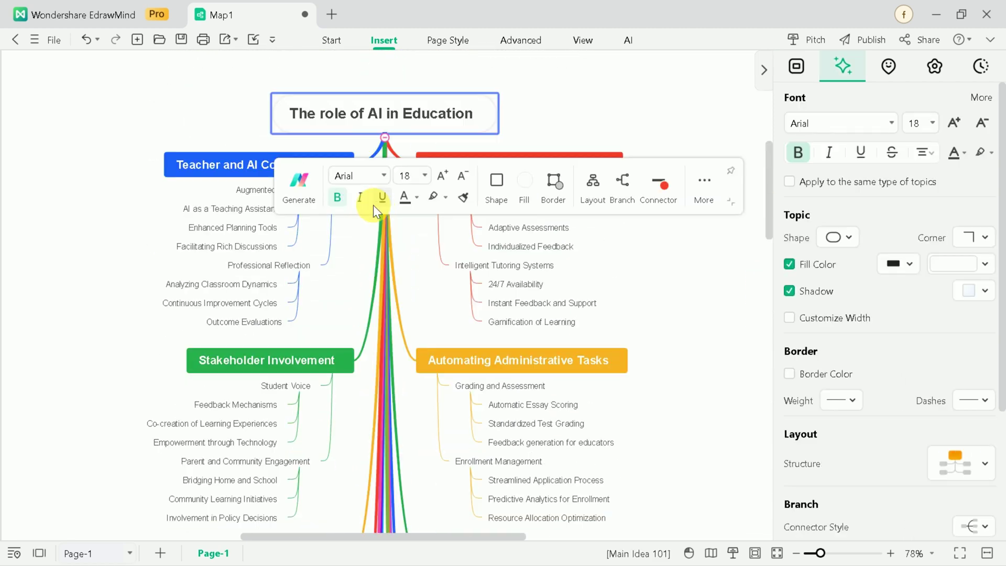
pyautogui.click(294, 195)
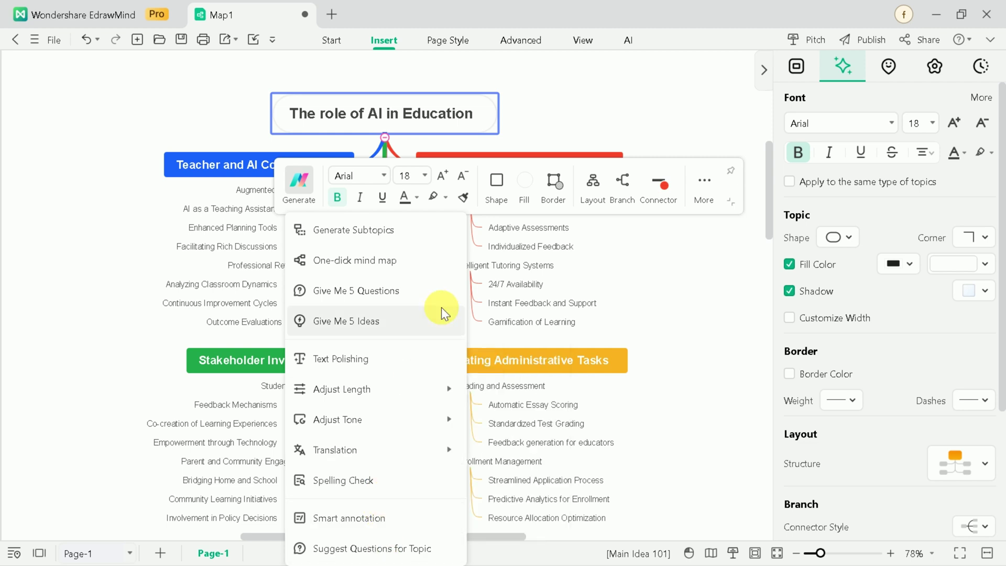
pyautogui.click(599, 121)
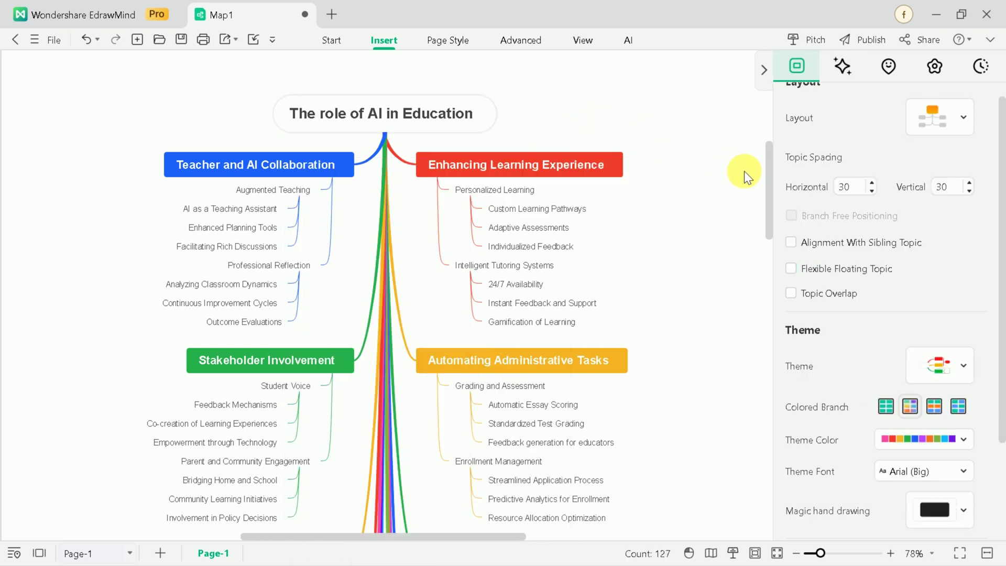
# Switch the mind map to Outline view
pyautogui.scroll(1, 1003, 177)
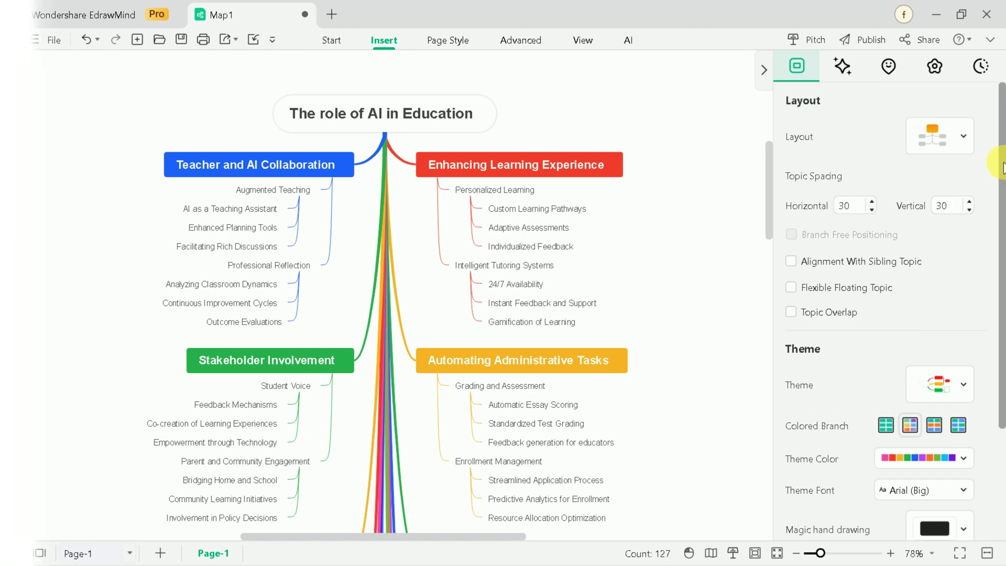
pyautogui.click(384, 41)
pyautogui.click(89, 97)
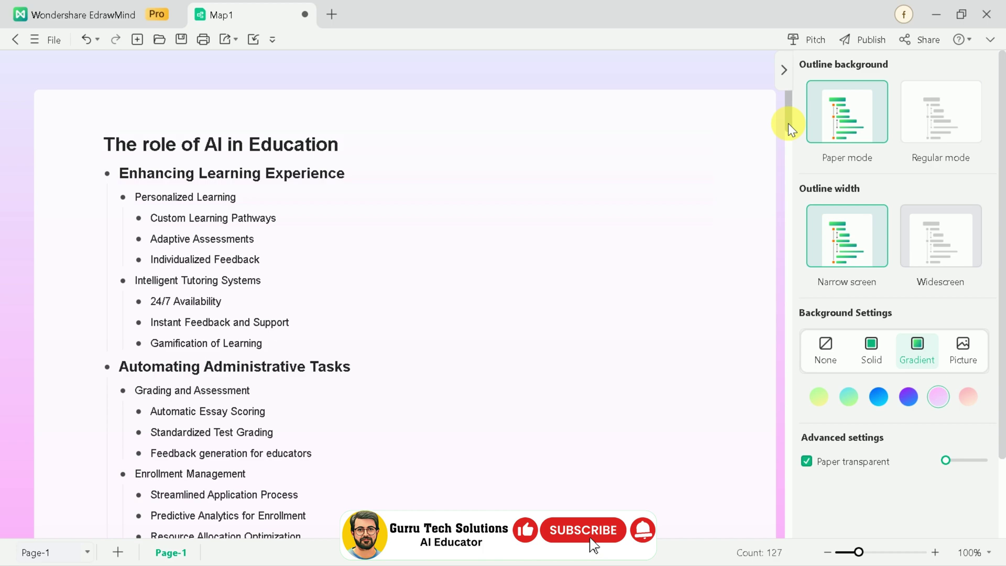
# Give the outline a solid green background at narrow width
pyautogui.scroll(-7, 788, 142)
pyautogui.scroll(-7, 782, 220)
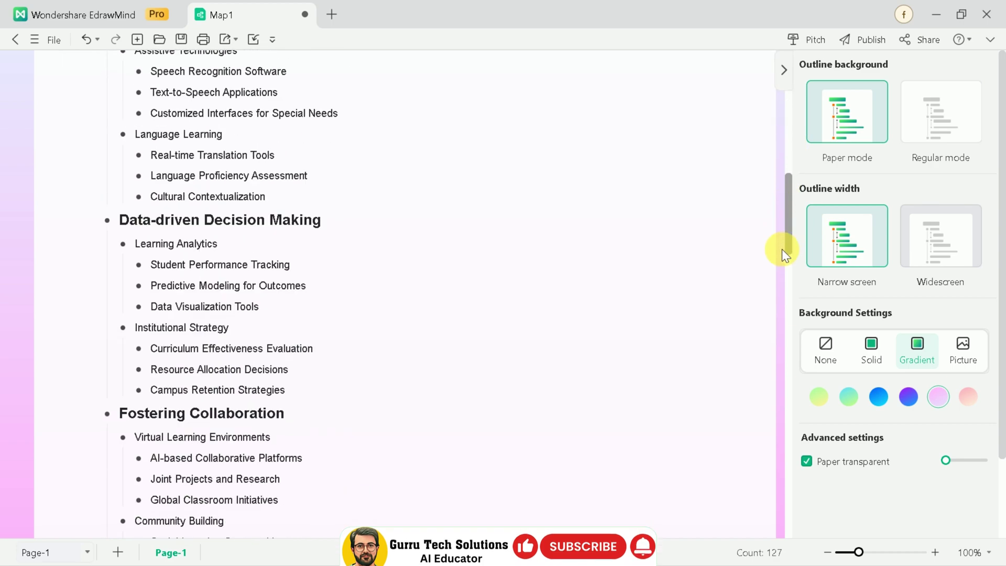
pyautogui.scroll(-10, 786, 221)
pyautogui.moveTo(782, 309); pyautogui.dragTo(775, 108)
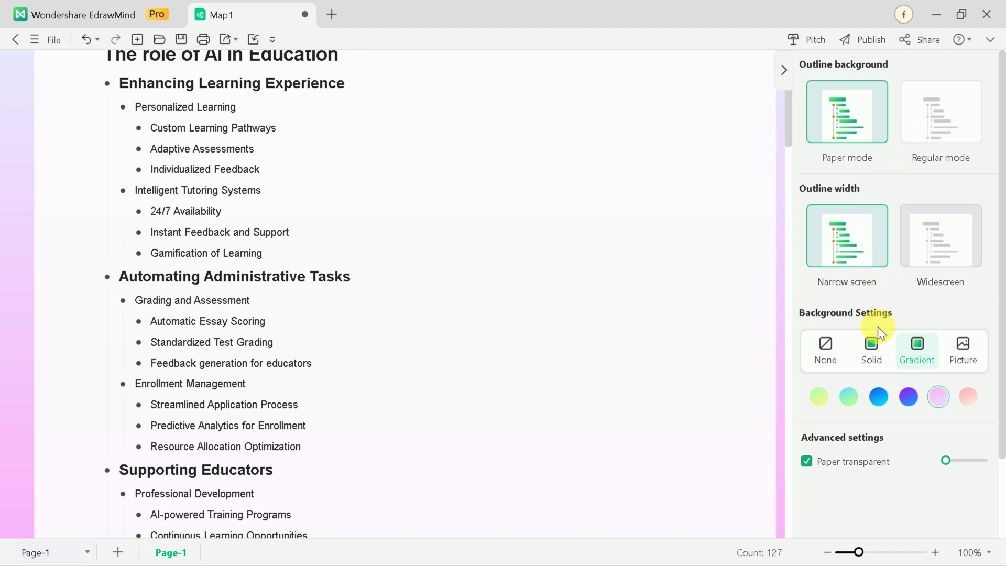
pyautogui.click(870, 344)
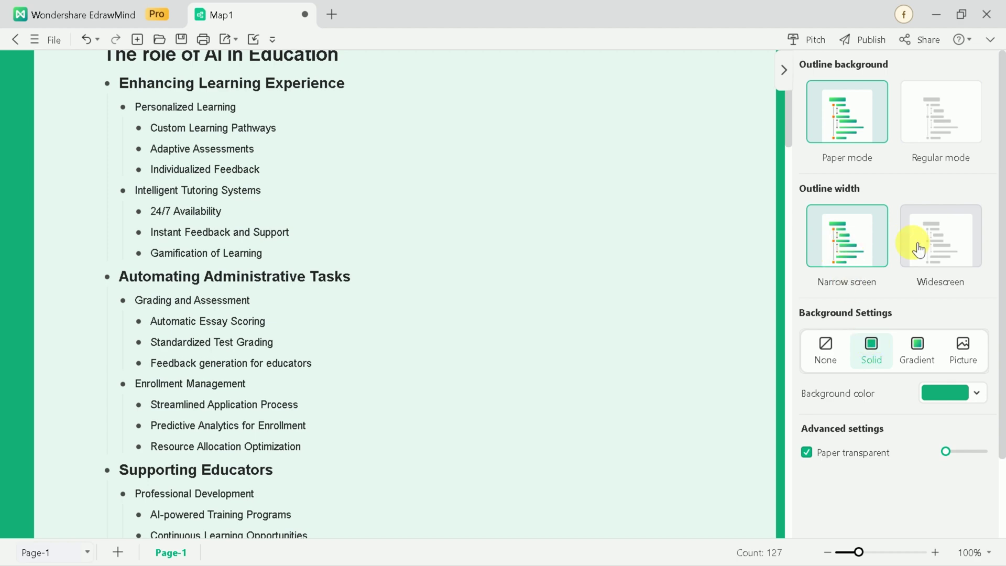
pyautogui.click(937, 252)
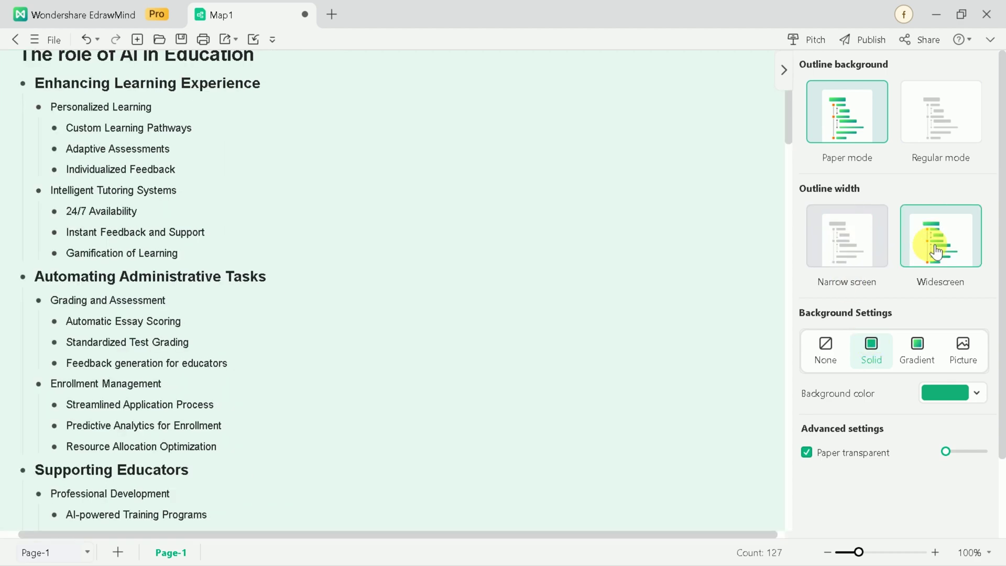
pyautogui.click(854, 244)
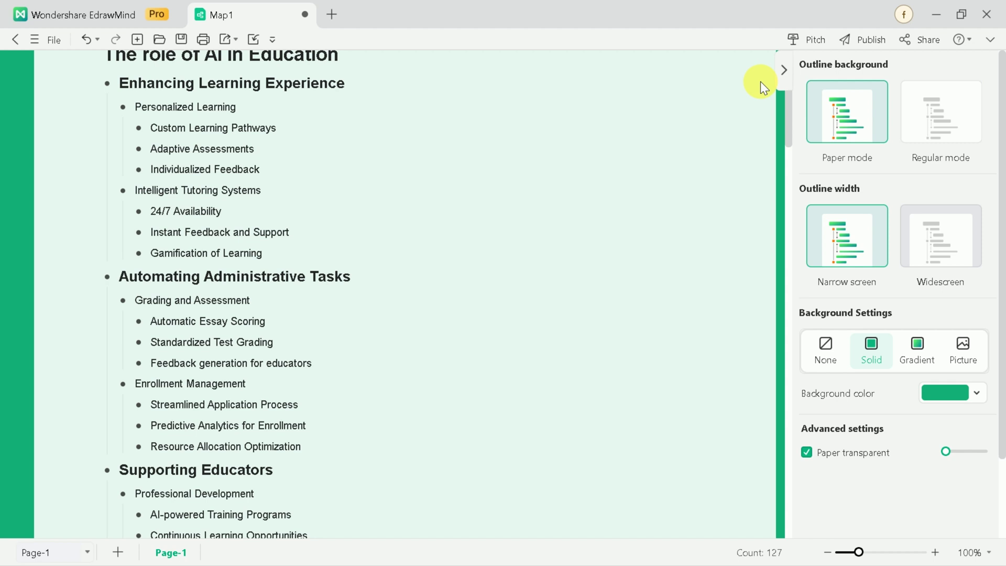
pyautogui.click(917, 349)
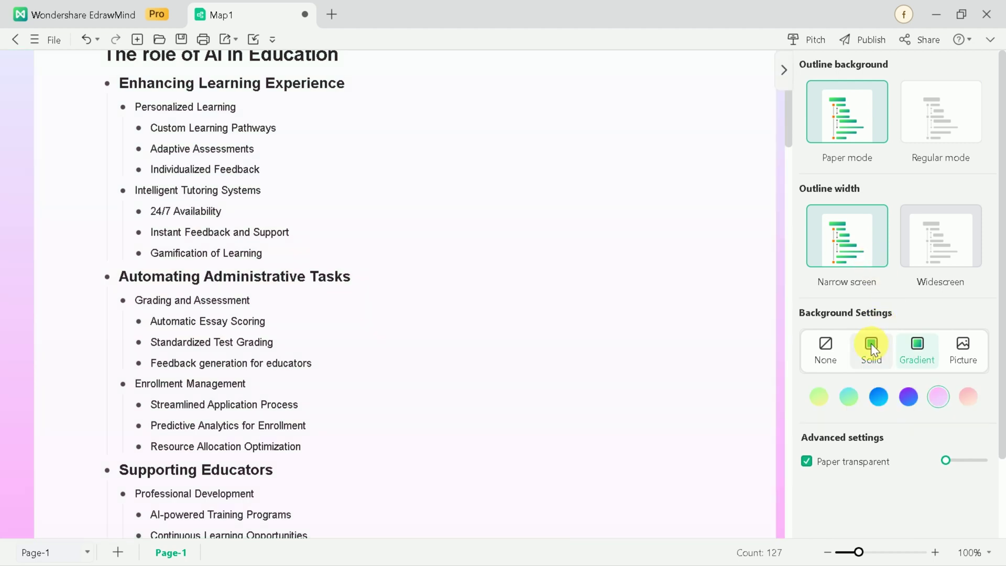
pyautogui.click(871, 344)
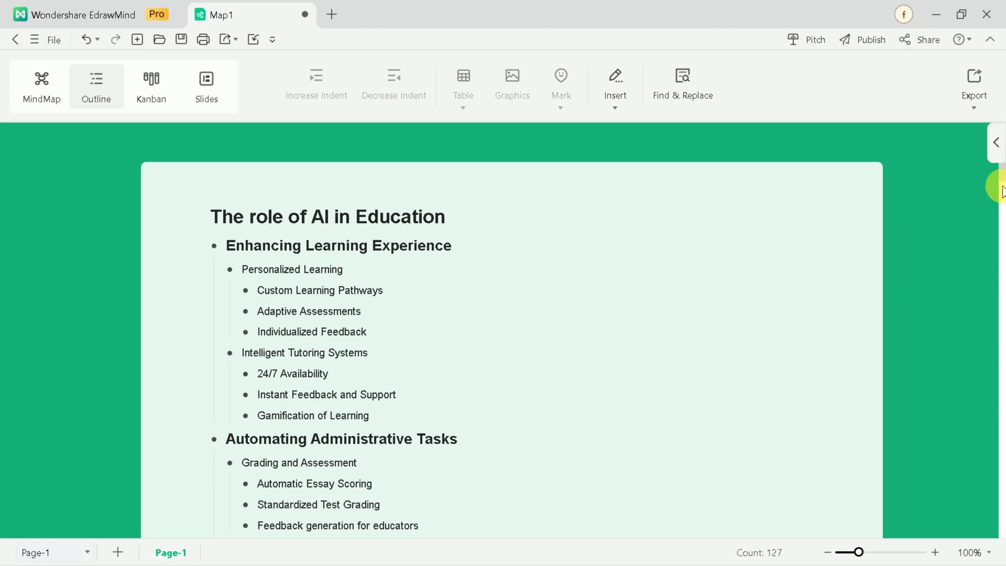
# Switch the map to Kanban board view
pyautogui.moveTo(1002, 175); pyautogui.dragTo(1003, 350)
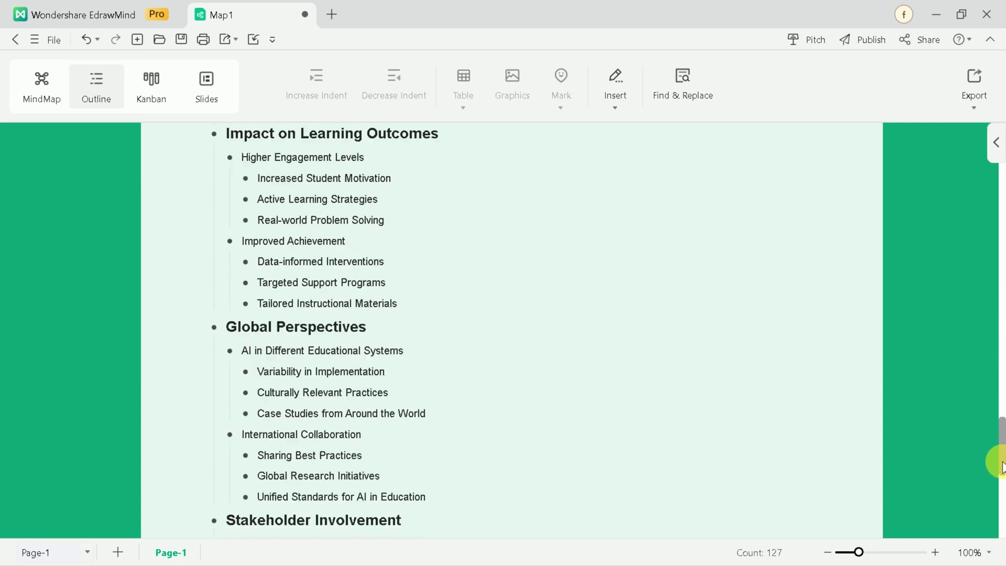
pyautogui.moveTo(1002, 350); pyautogui.dragTo(997, 494)
pyautogui.click(152, 102)
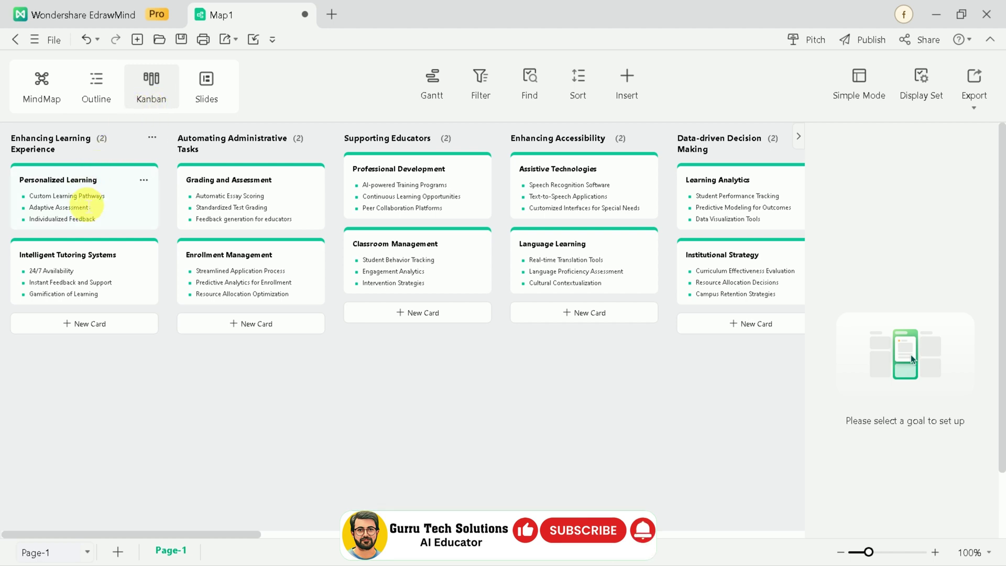
# Recolour the Personalized Learning card and make Intelligent Tutoring Systems orange
pyautogui.click(87, 205)
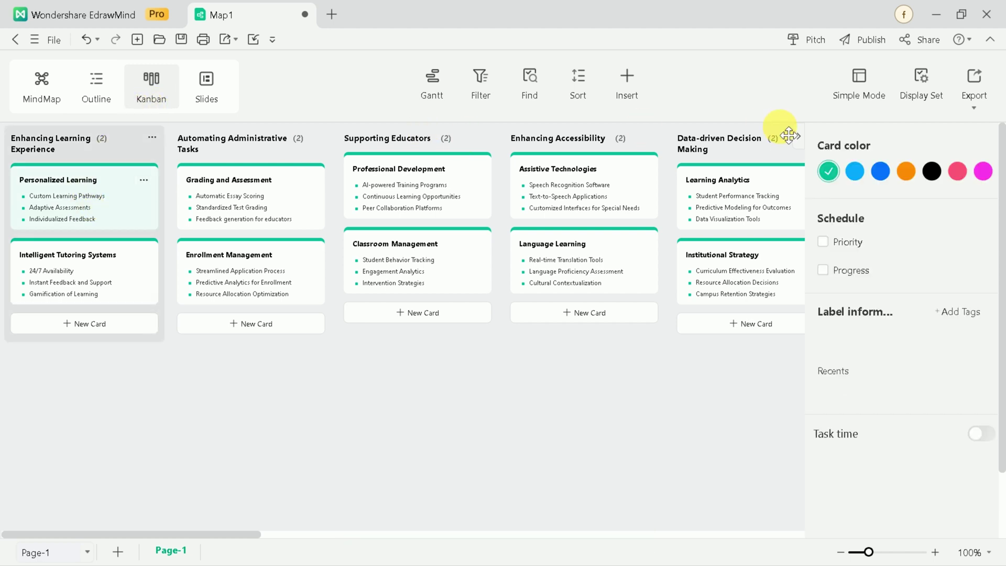
pyautogui.click(880, 173)
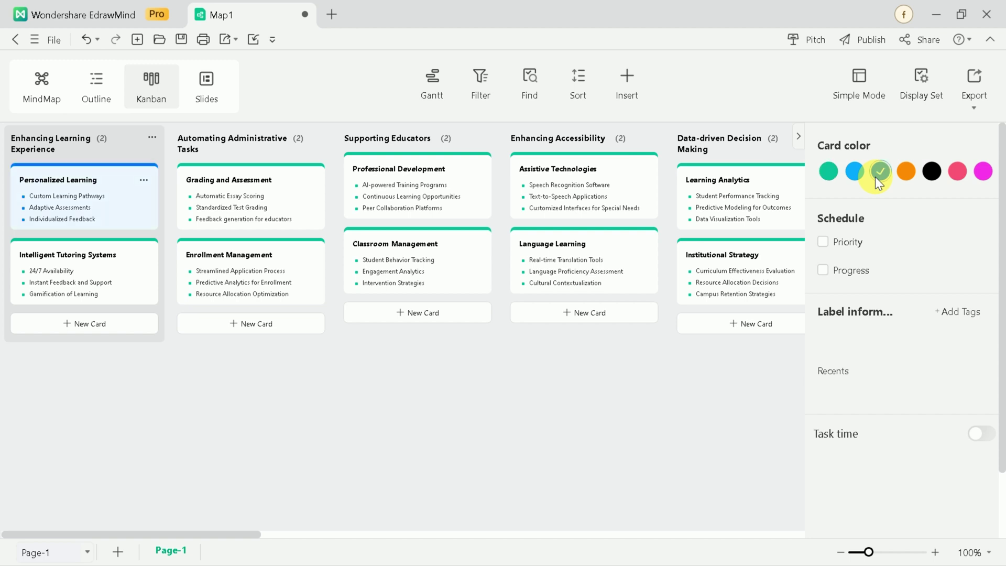
pyautogui.click(131, 283)
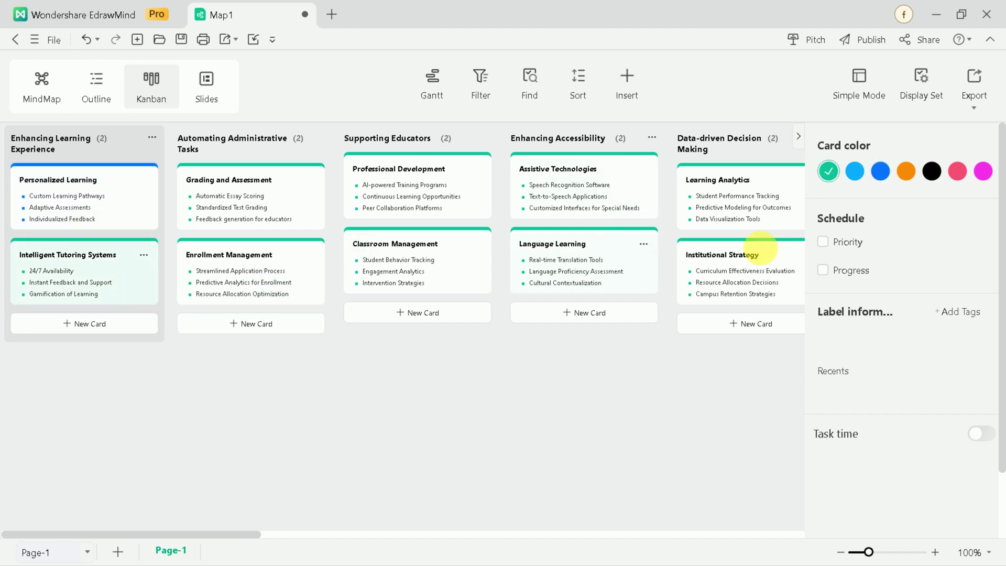
pyautogui.click(905, 171)
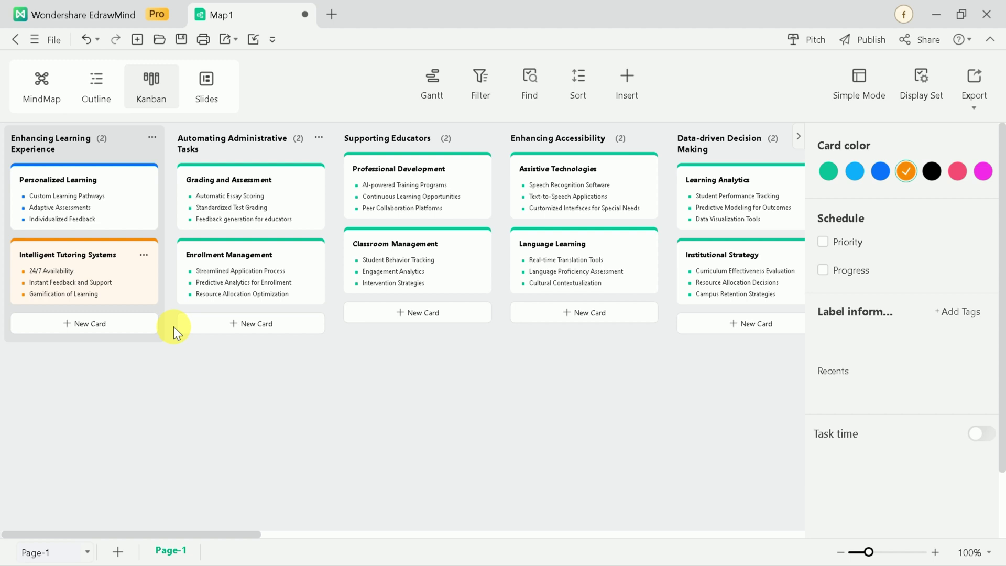
# Add a Gurru Tech card under Enhancing Learning Experience
pyautogui.click(108, 329)
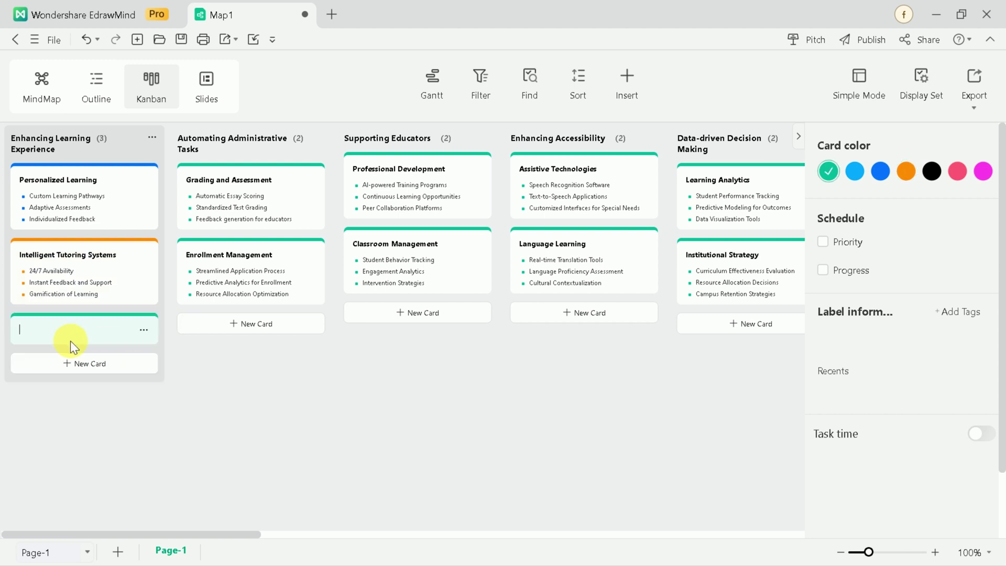
pyautogui.write('Gurru Tech')
pyautogui.click(258, 200)
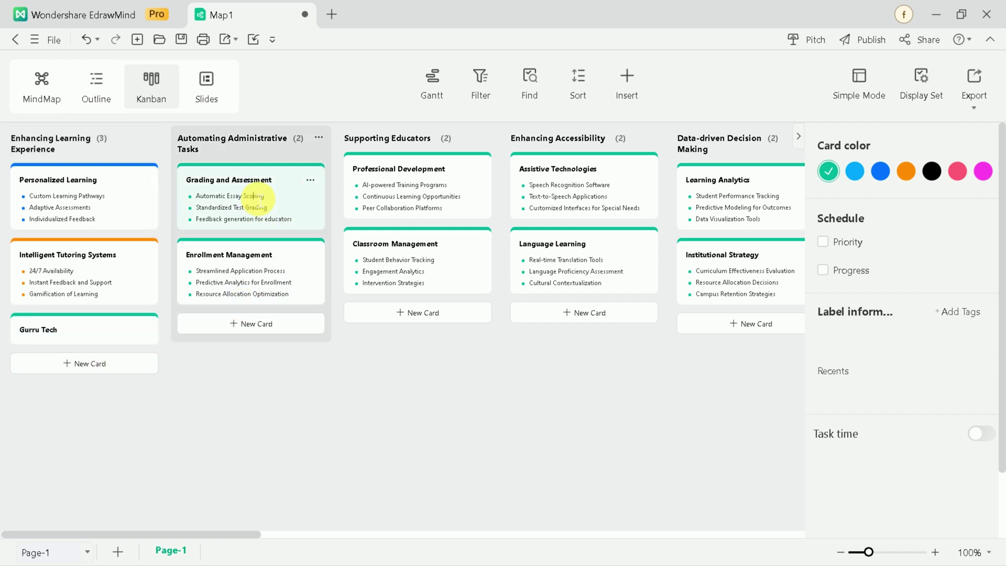
# Make Grading and Assessment blue and Enrollment Management black, then go to Slides
pyautogui.click(879, 172)
pyautogui.moveTo(416, 262)
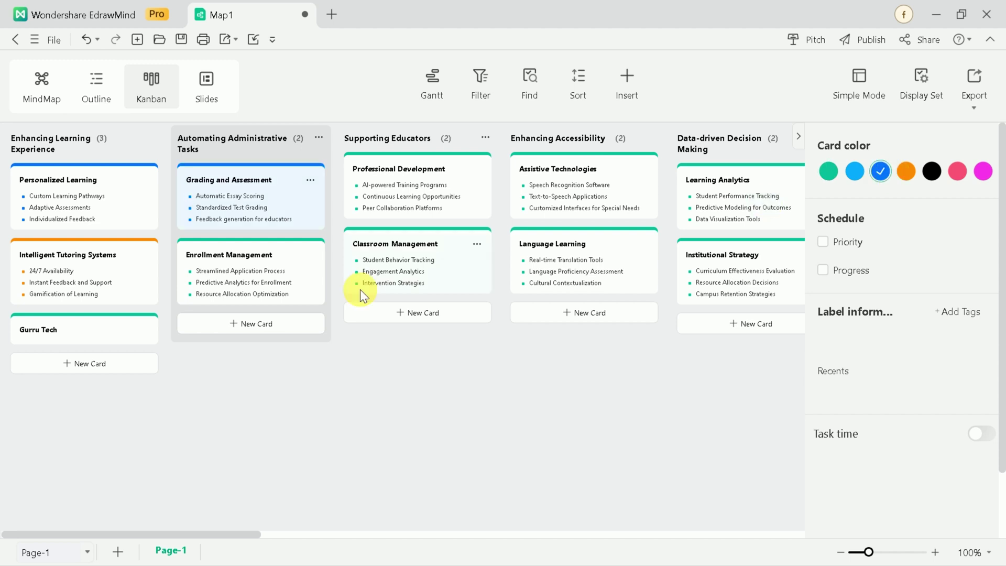
pyautogui.click(304, 275)
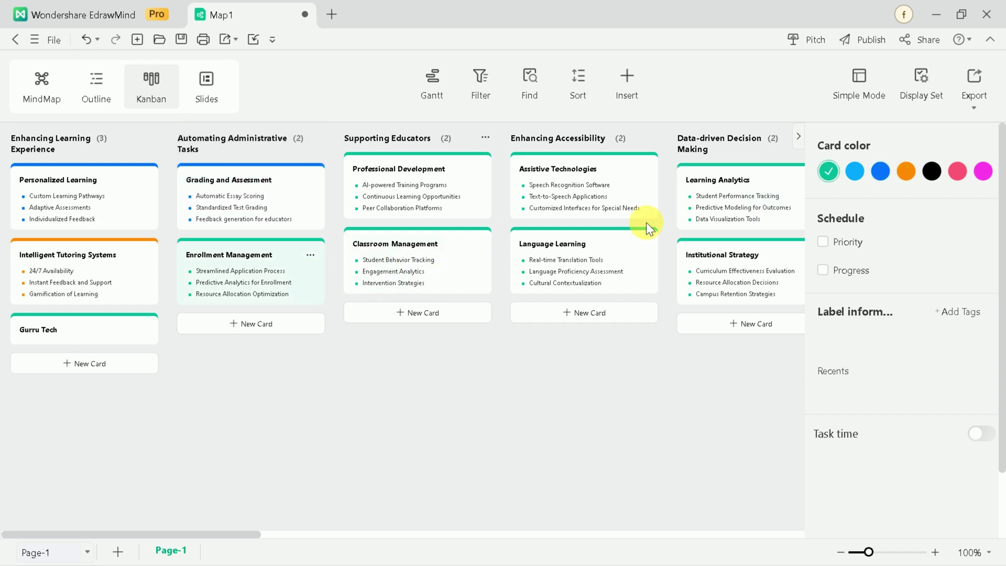
pyautogui.click(932, 171)
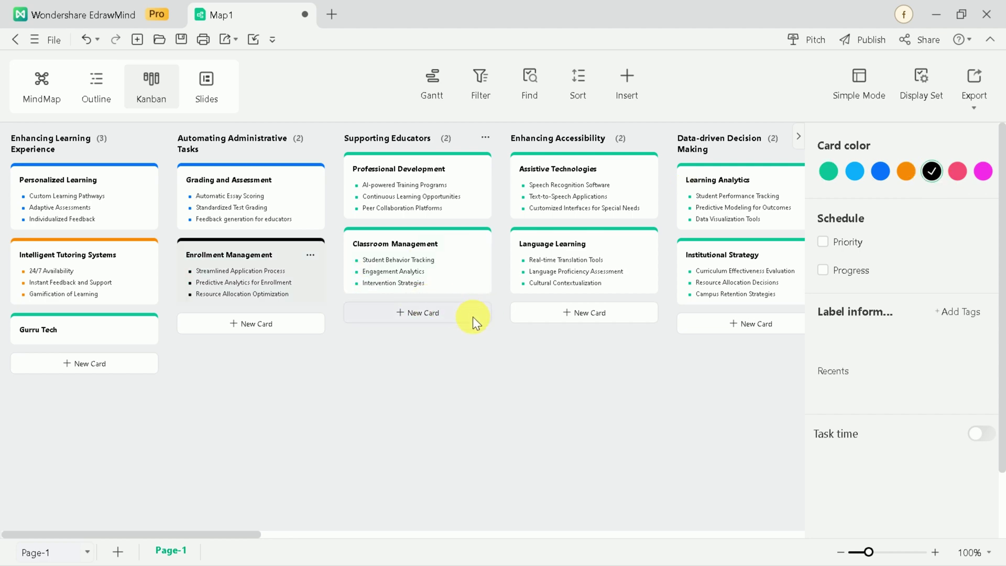
pyautogui.click(224, 95)
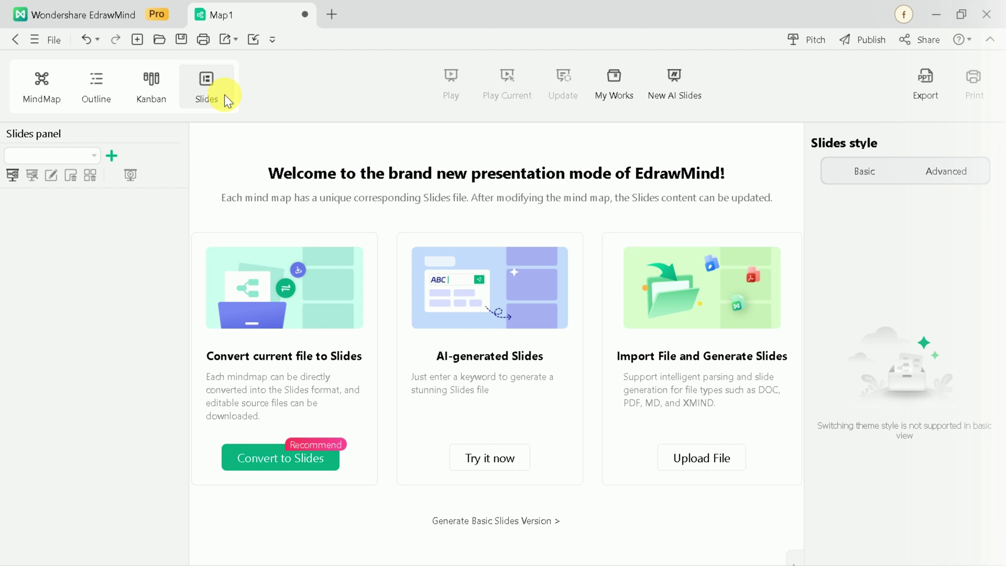
# Convert the mind map to slides using the Interstellar template
pyautogui.click(270, 456)
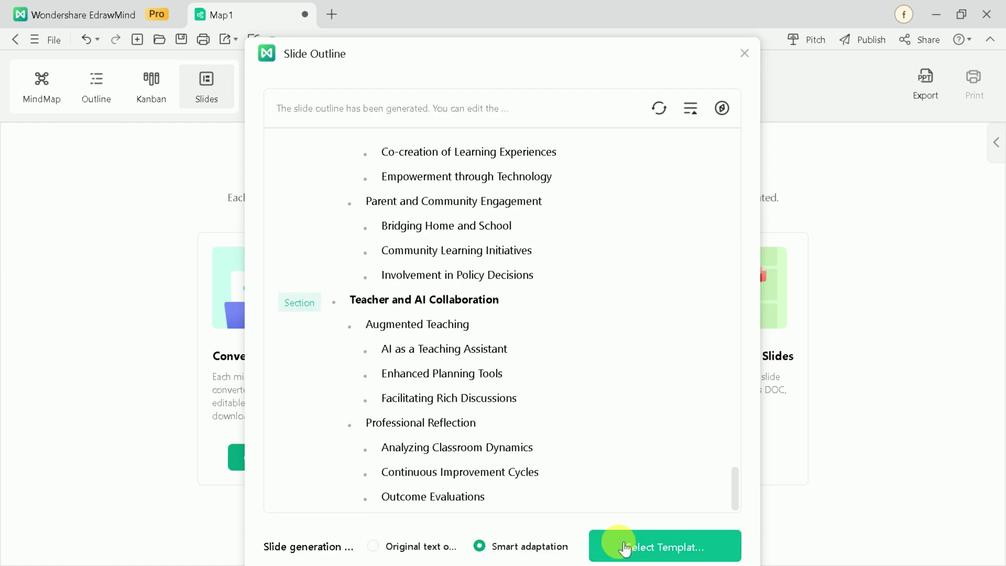
pyautogui.click(628, 544)
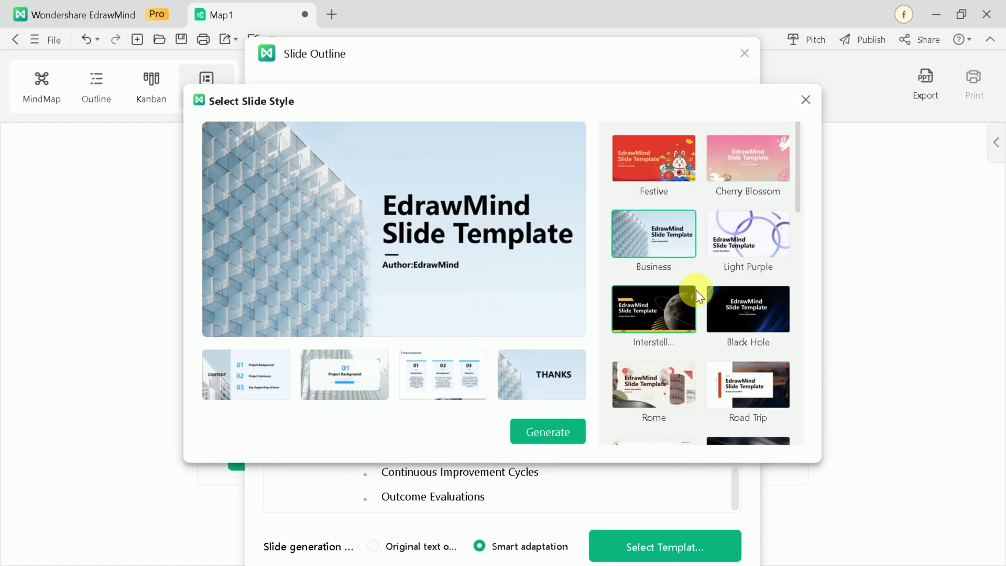
pyautogui.moveTo(797, 181); pyautogui.dragTo(801, 470)
pyautogui.moveTo(804, 424); pyautogui.dragTo(796, 157)
pyautogui.click(635, 304)
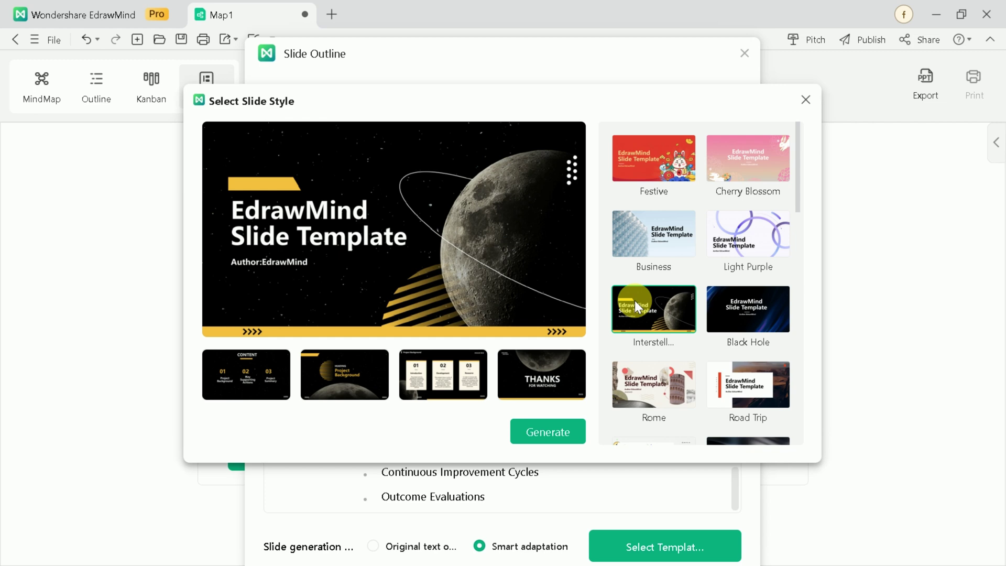
# Generate the deck and view the Enhancing Learning, Personalized Learning and Tutoring slides
pyautogui.click(566, 427)
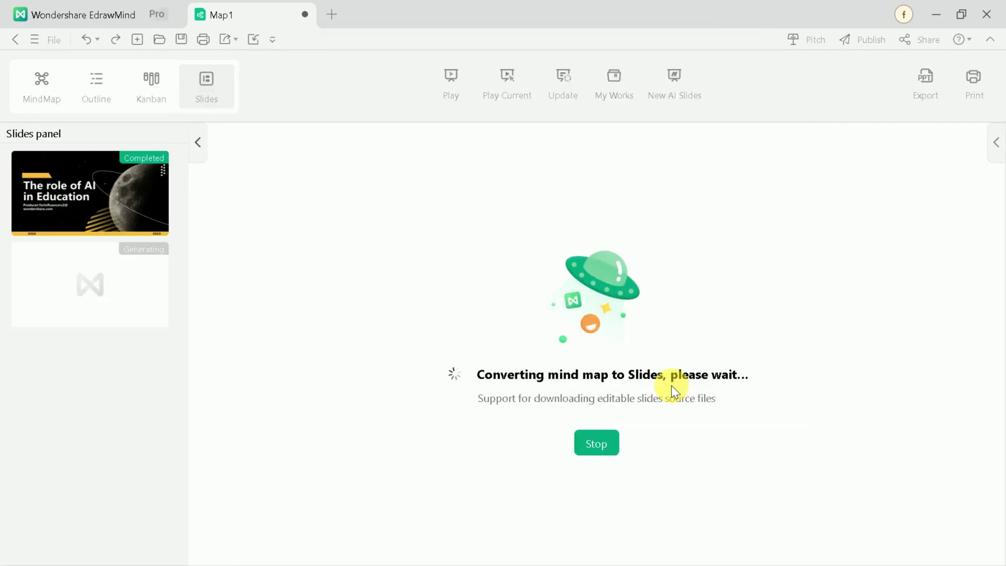
pyautogui.moveTo(181, 356)
pyautogui.mouseDown()
pyautogui.moveTo(194, 475)
pyautogui.moveTo(183, 154)
pyautogui.mouseUp()
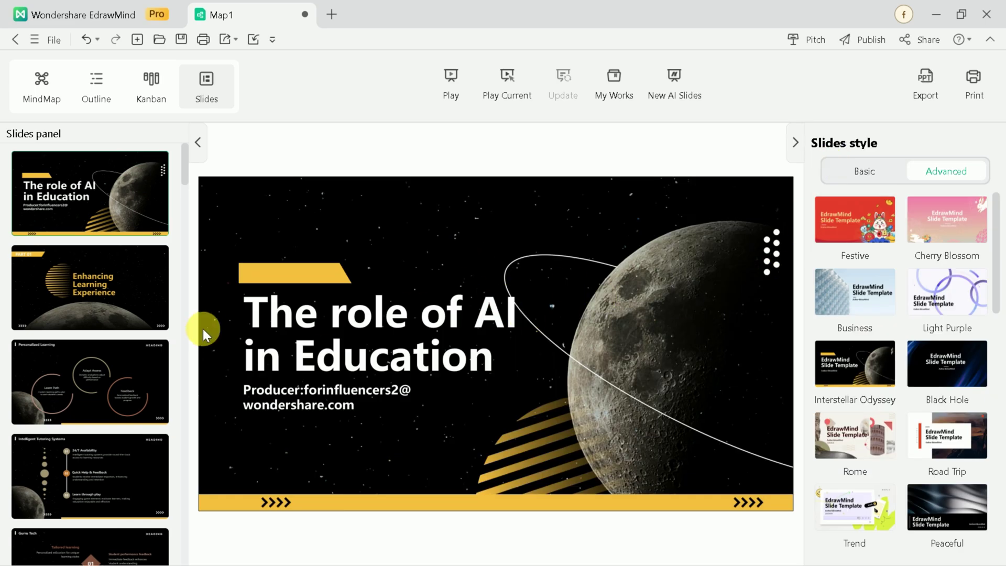
pyautogui.click(97, 294)
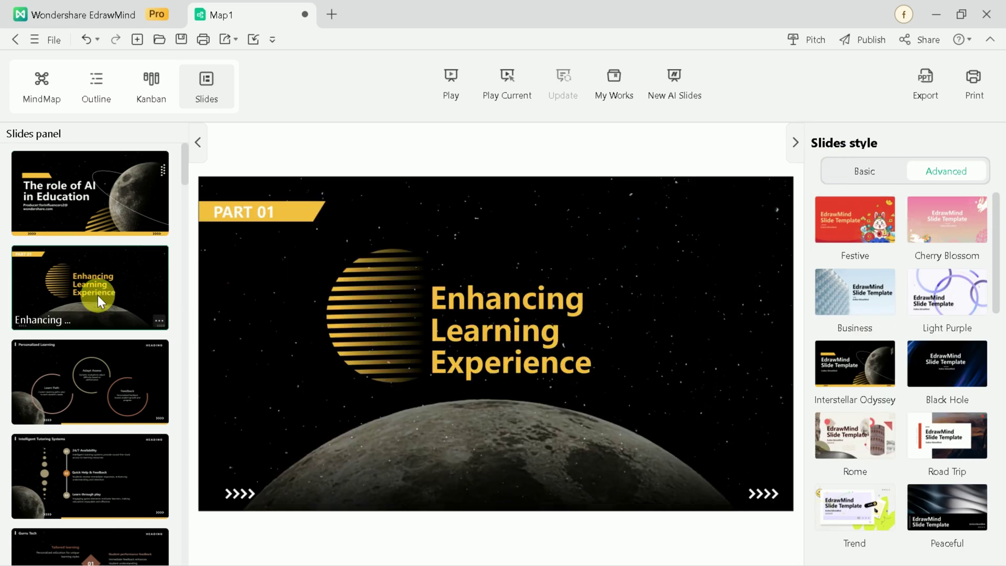
pyautogui.click(102, 353)
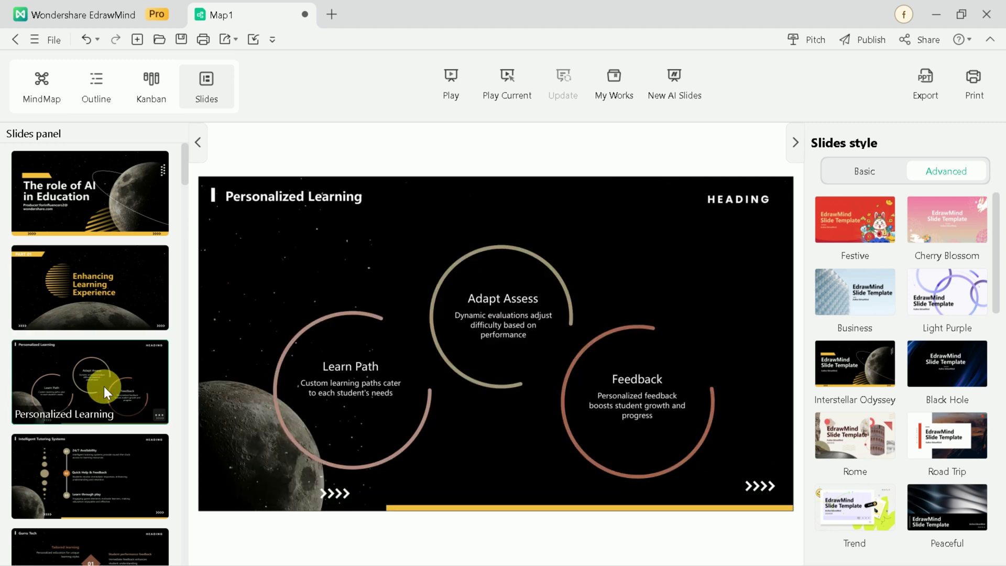
pyautogui.click(118, 458)
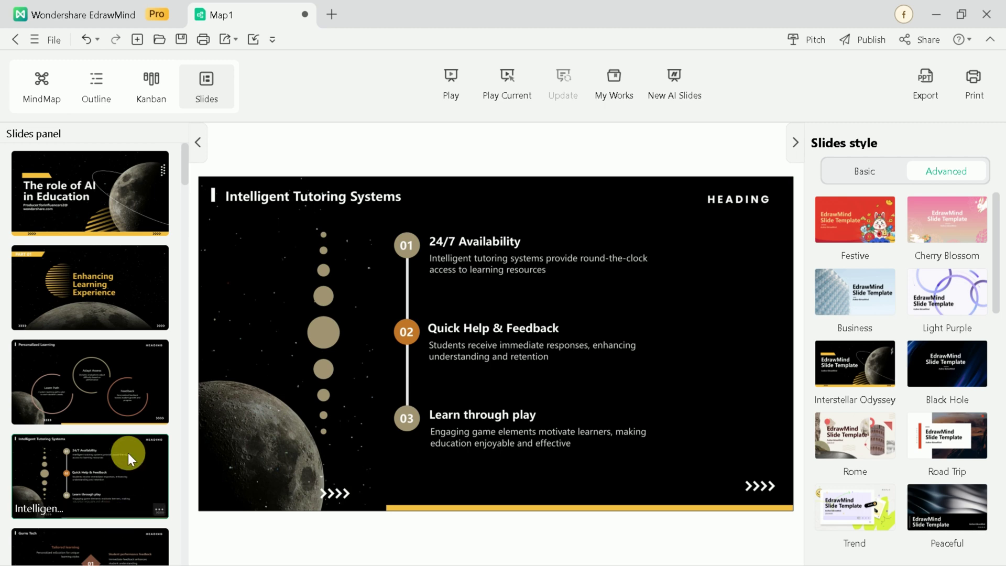
# Step through the Grading and Assessment and Assistive Technologies slides
pyautogui.press('Down')
pyautogui.press('Down')
pyautogui.press('Down')
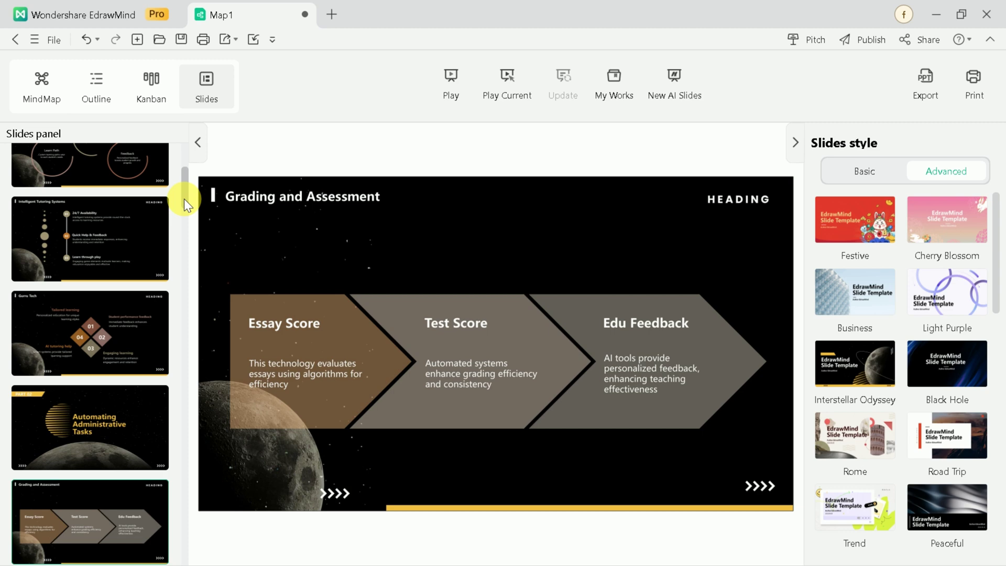
pyautogui.moveTo(184, 200); pyautogui.dragTo(191, 281)
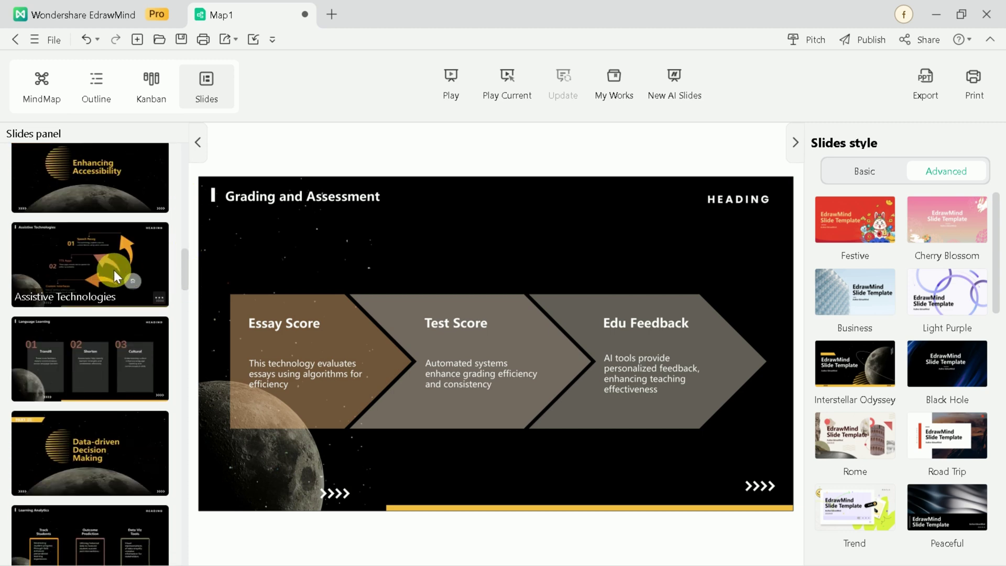
pyautogui.click(115, 271)
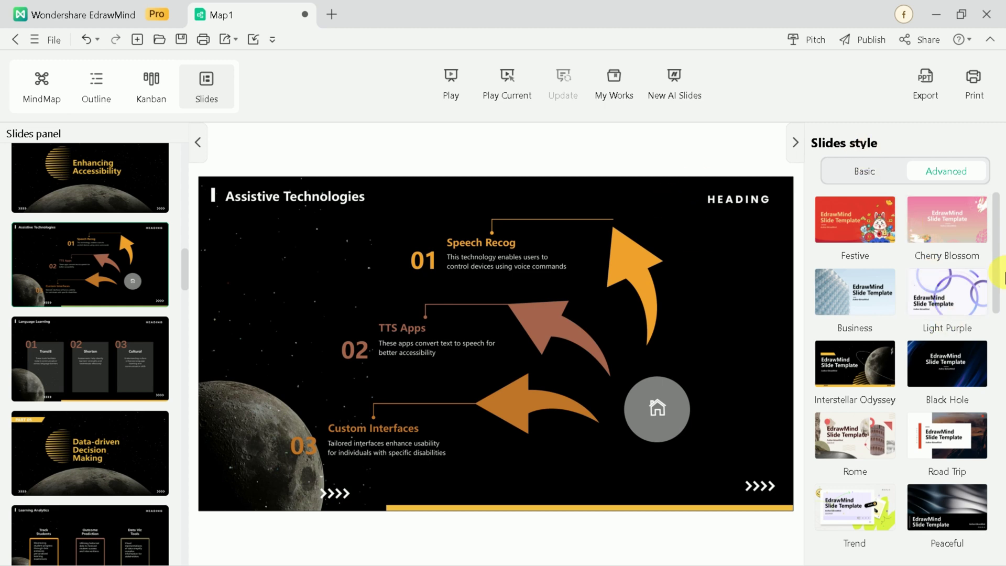
pyautogui.scroll(-3, 943, 314)
pyautogui.scroll(-5, 943, 314)
pyautogui.scroll(10, 943, 314)
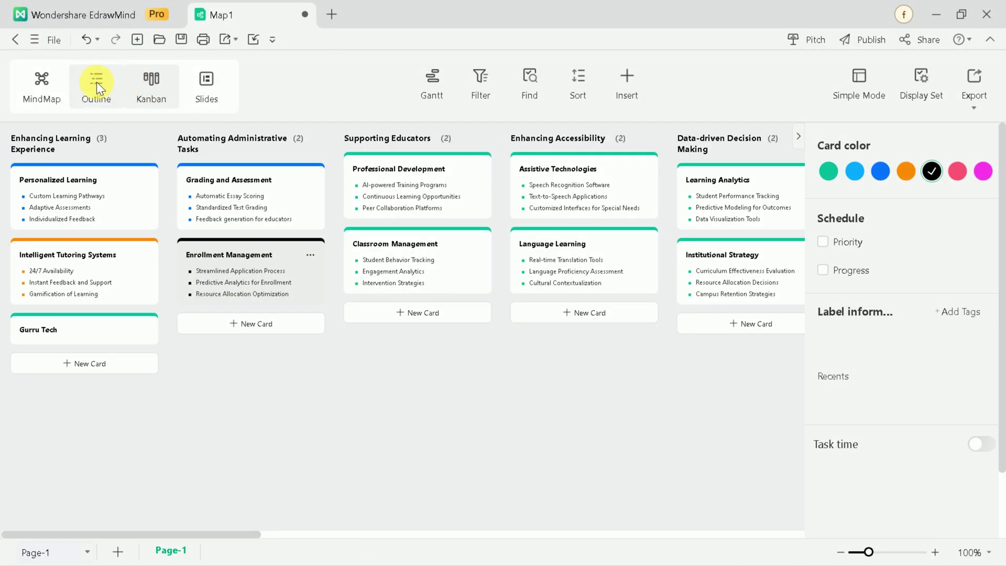
# Return to the mind map view and open the Picture > Image Processing tools
pyautogui.click(97, 82)
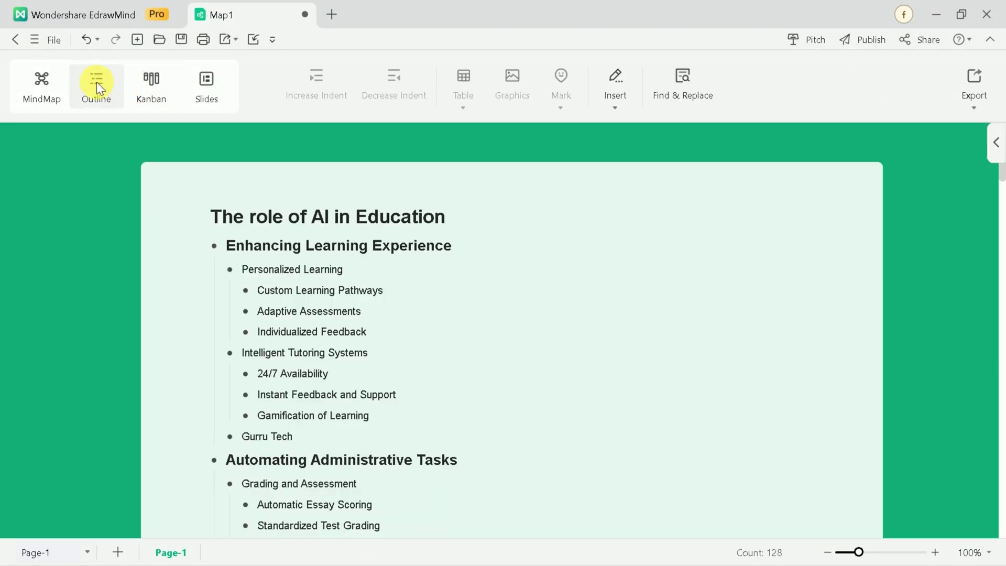
pyautogui.click(42, 85)
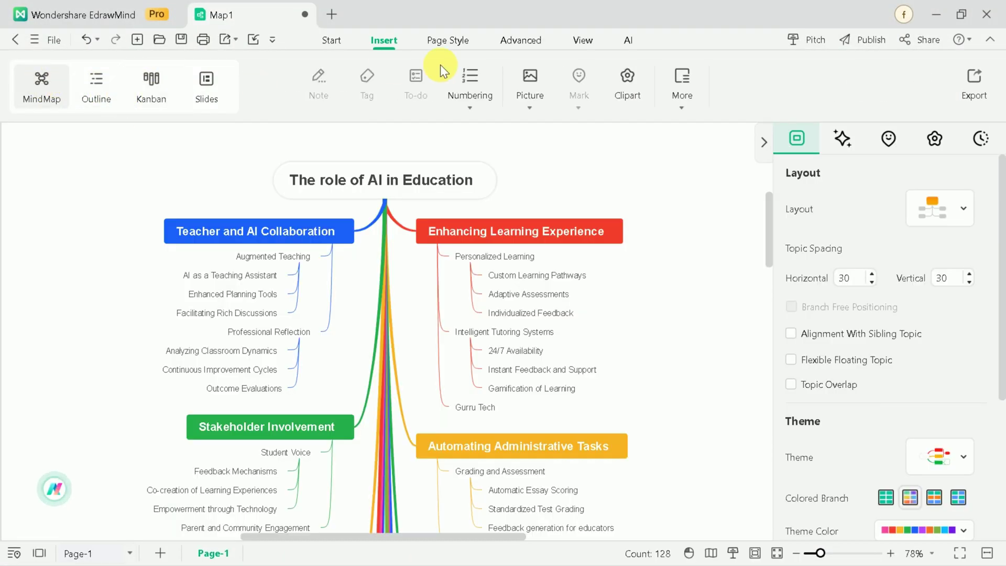
pyautogui.click(531, 90)
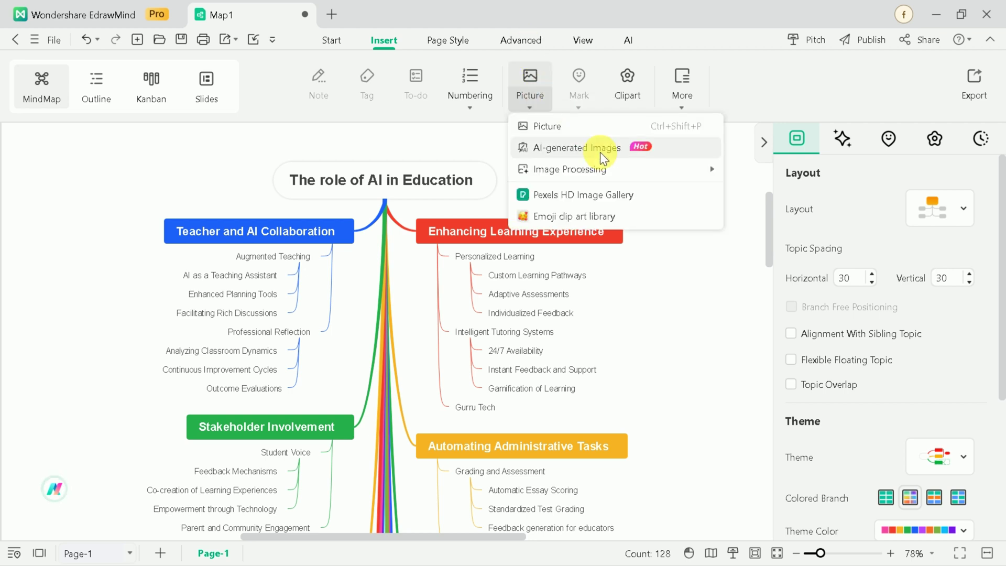
pyautogui.moveTo(570, 169)
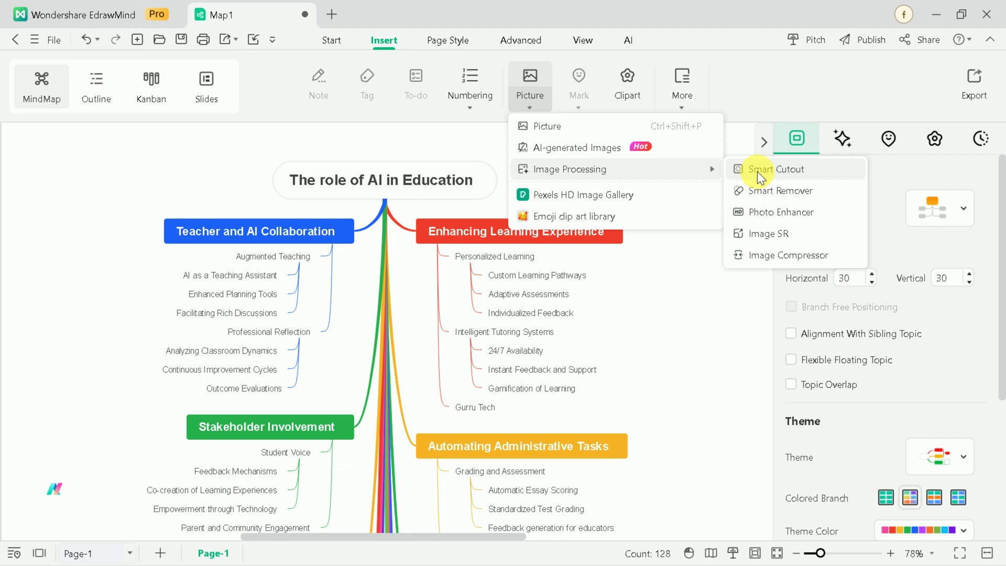
pyautogui.click(757, 171)
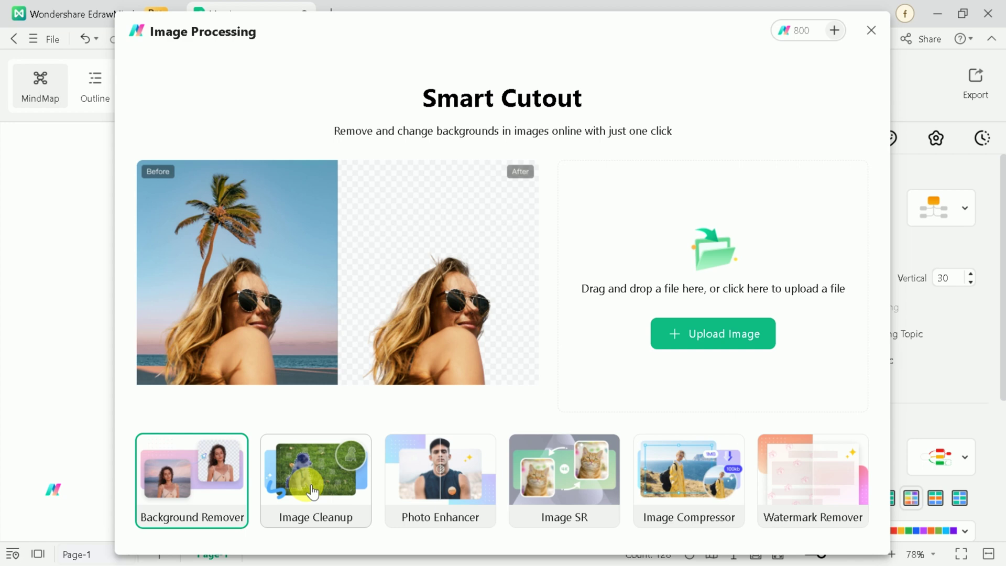
# Preview the cleanup, photo enhancer, upscaling, compressor and watermark remover tools
pyautogui.click(332, 495)
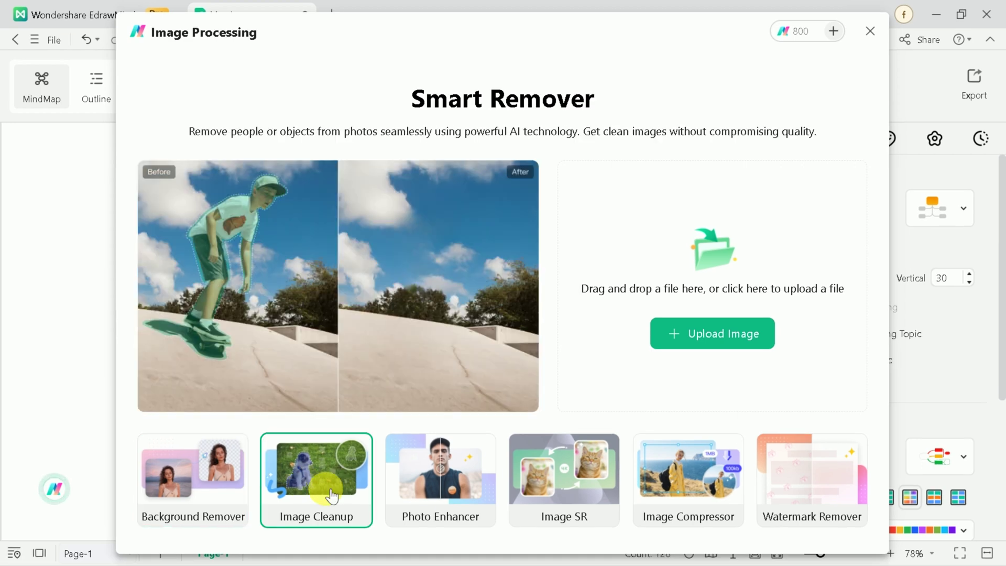
pyautogui.click(444, 478)
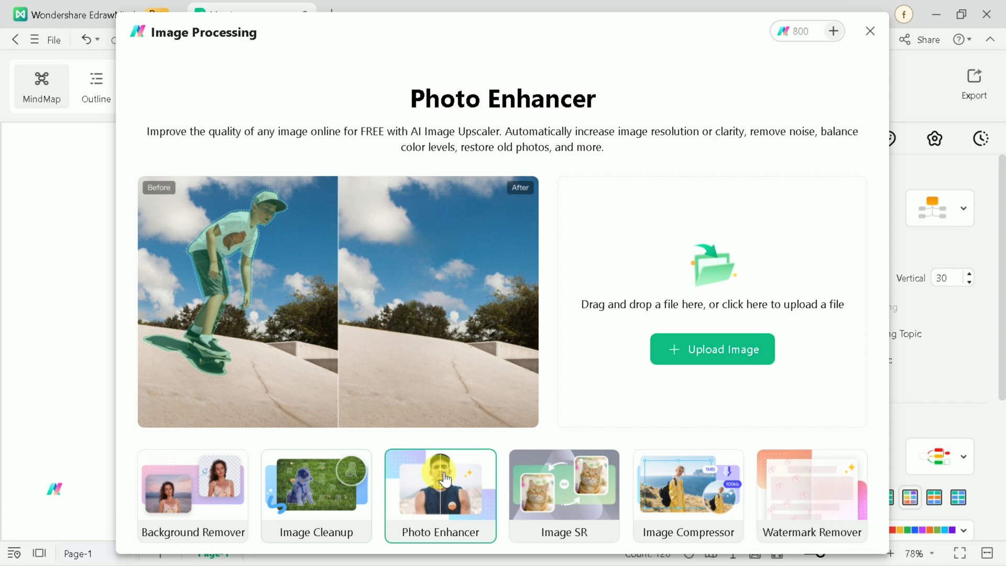
pyautogui.click(561, 489)
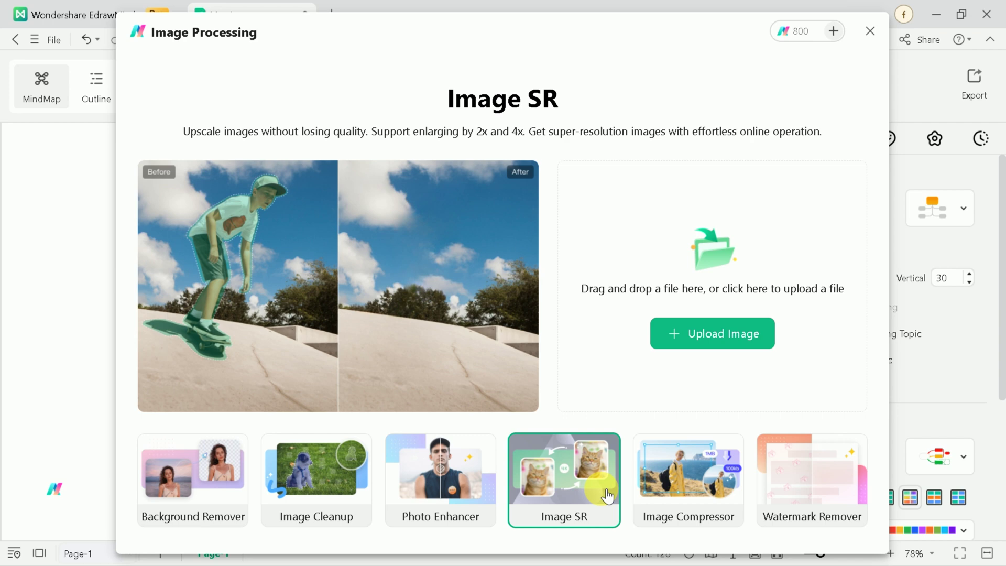
pyautogui.click(681, 489)
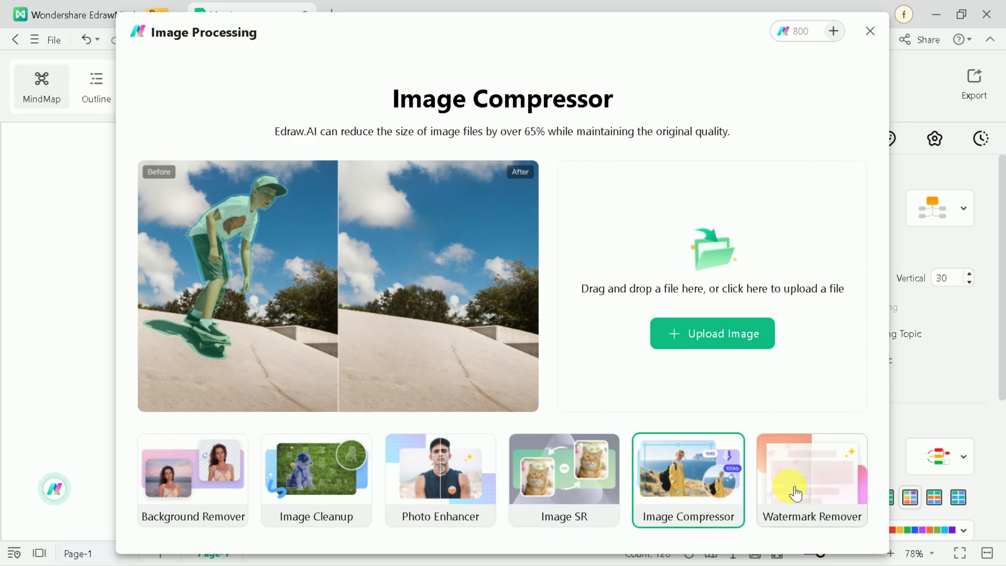
pyautogui.click(796, 493)
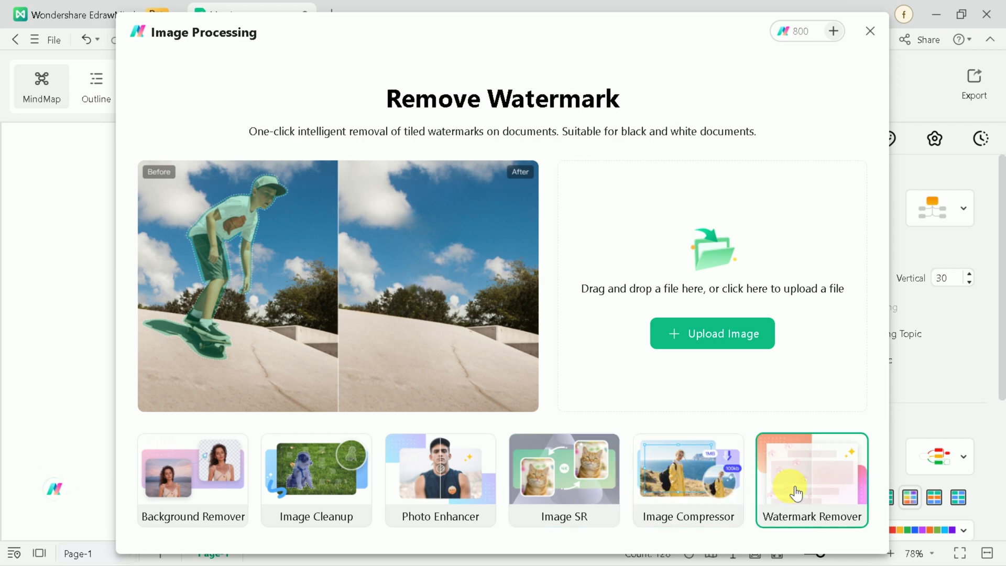
# Start an image upload, cancel it, and return to the Background Remover tool
pyautogui.click(716, 346)
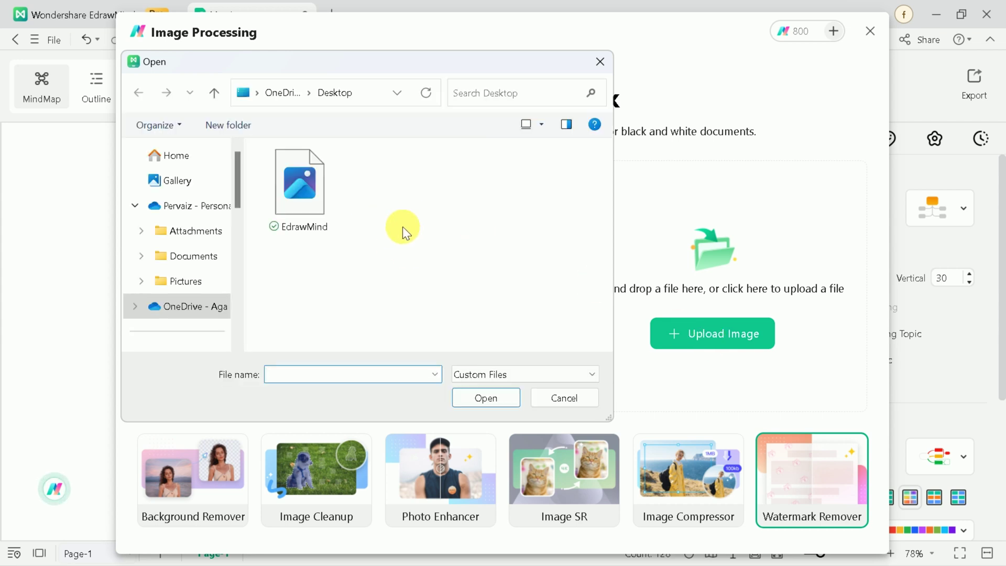
pyautogui.click(547, 398)
pyautogui.click(231, 476)
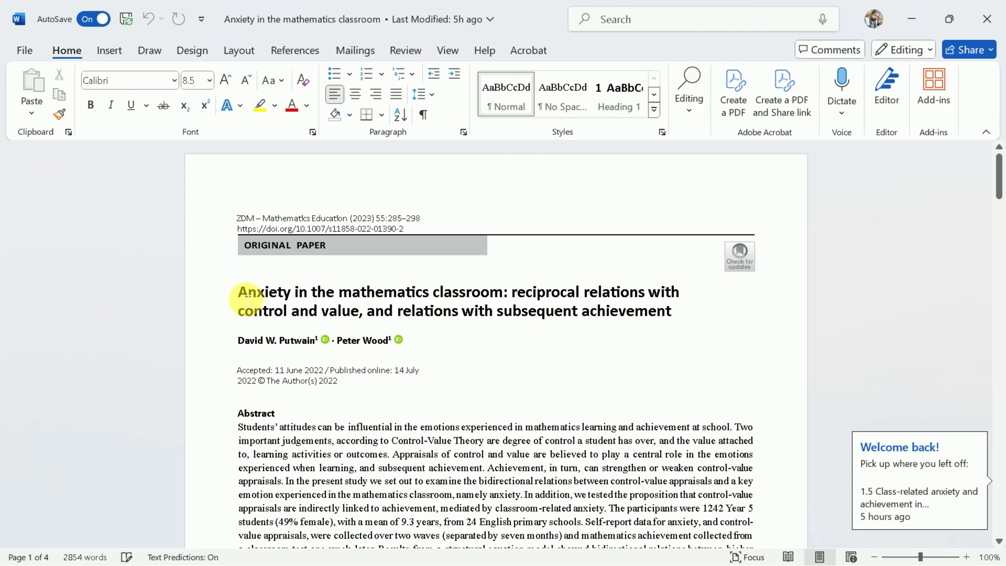
pyautogui.moveTo(246, 297); pyautogui.dragTo(564, 320)
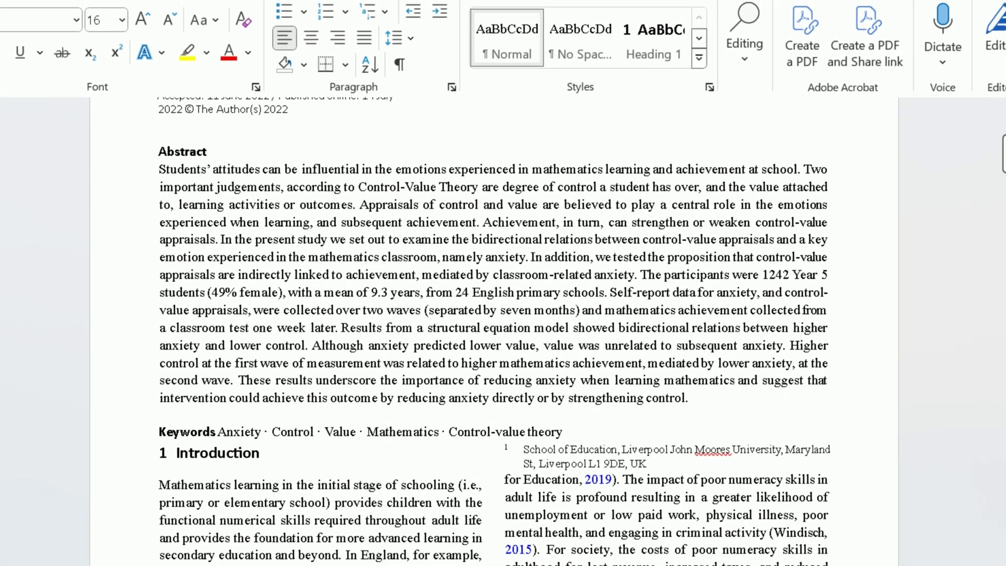
pyautogui.scroll(-10, 503, 315)
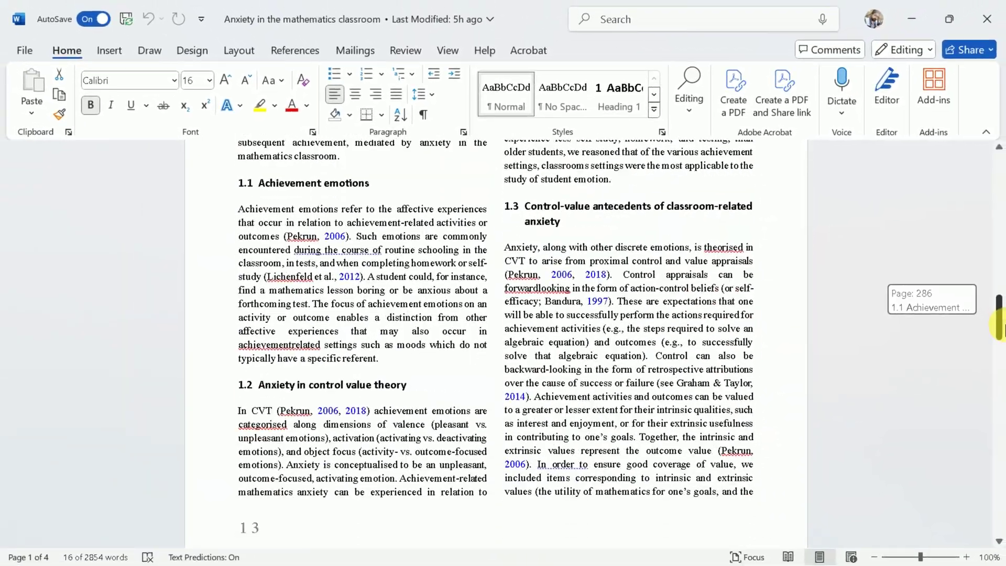
pyautogui.moveTo(999, 315); pyautogui.dragTo(1002, 146)
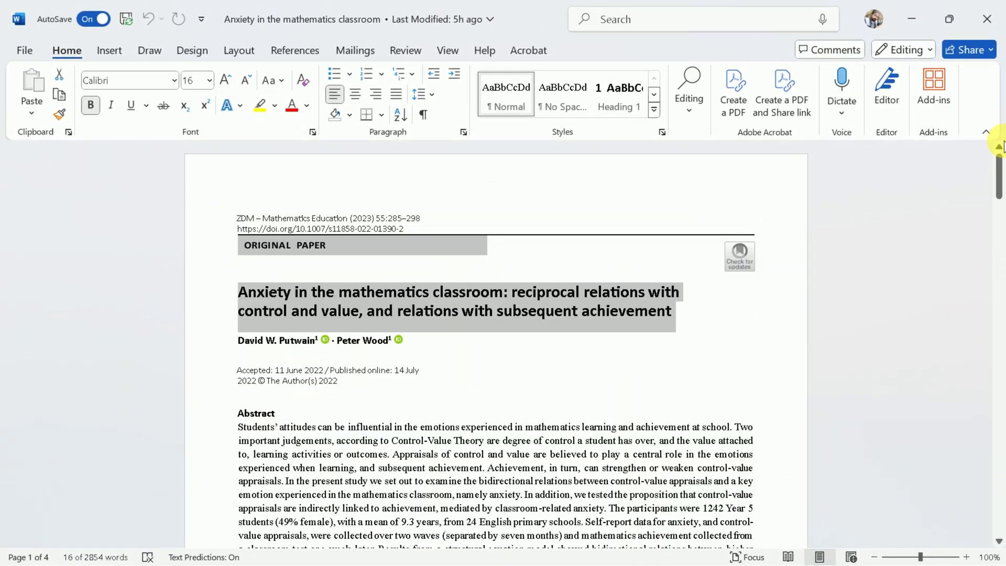
pyautogui.click(602, 360)
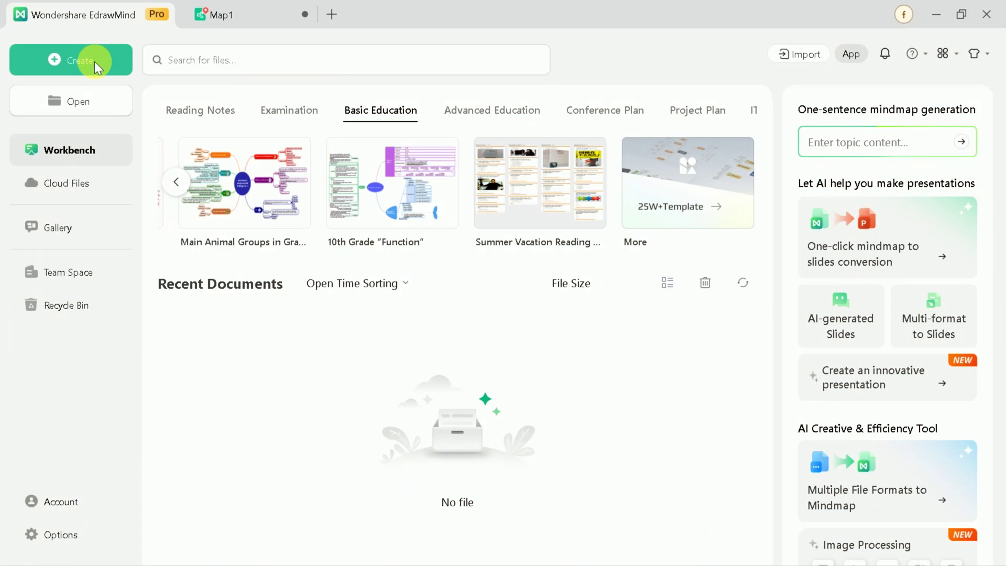
# Upload the Word paper 'Anxiety in the mathematics classroom' to File analysis to generate its mind map
pyautogui.click(97, 65)
pyautogui.click(425, 337)
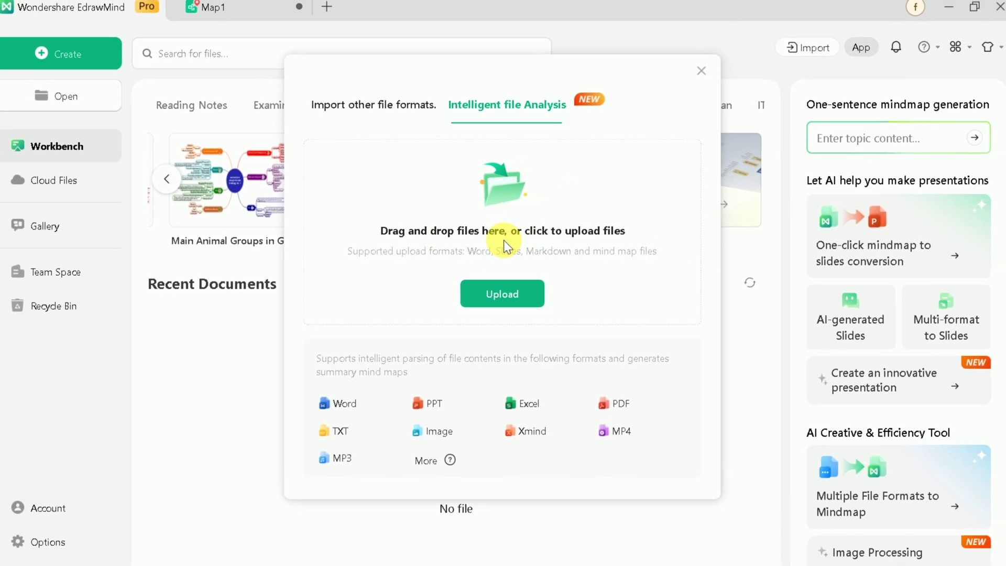
pyautogui.click(502, 294)
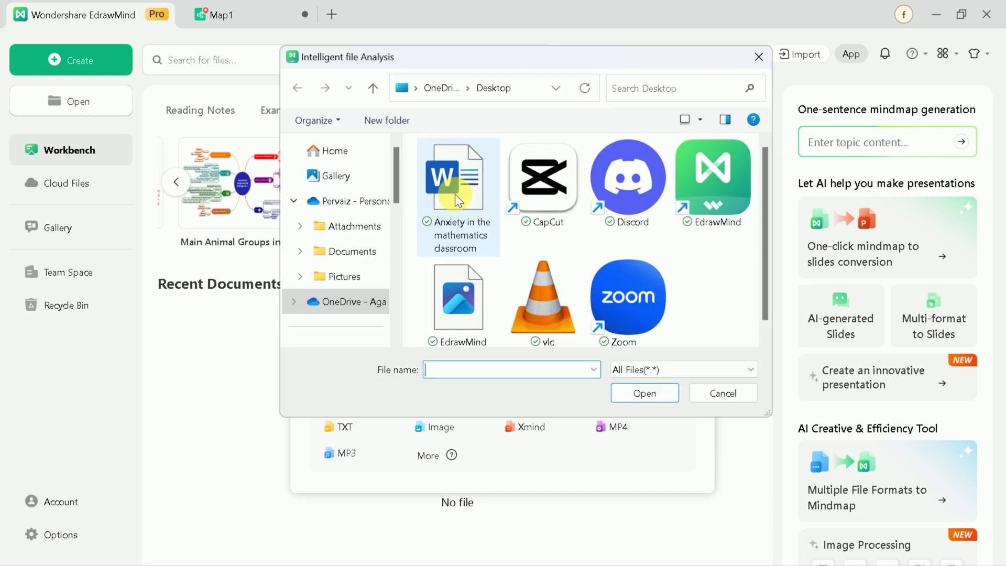
pyautogui.click(454, 191)
pyautogui.click(643, 393)
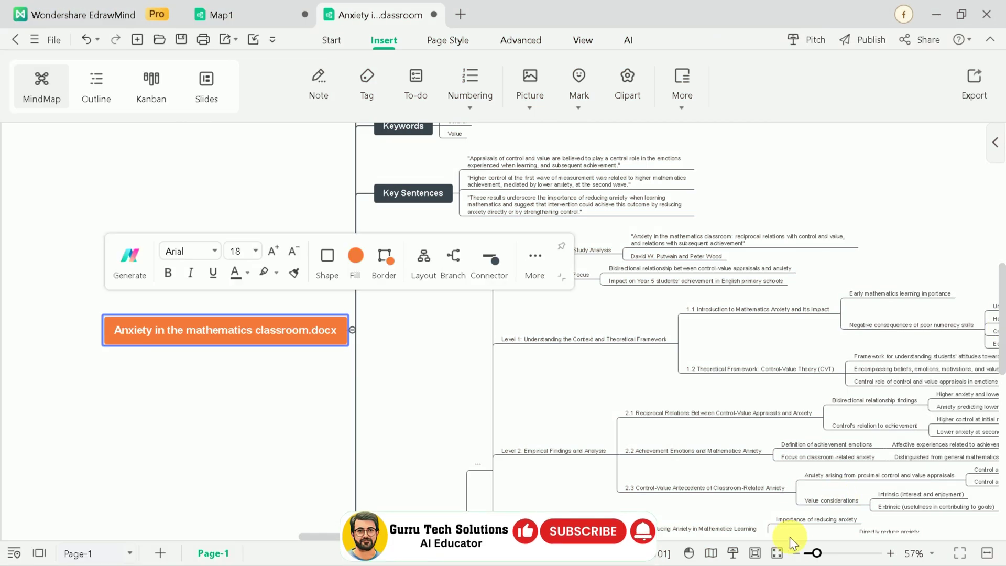
# Zoom in and pan across the paper map to inspect its Executive Summary, Keywords and Key Sentences branches
pyautogui.moveTo(816, 553); pyautogui.dragTo(820, 554)
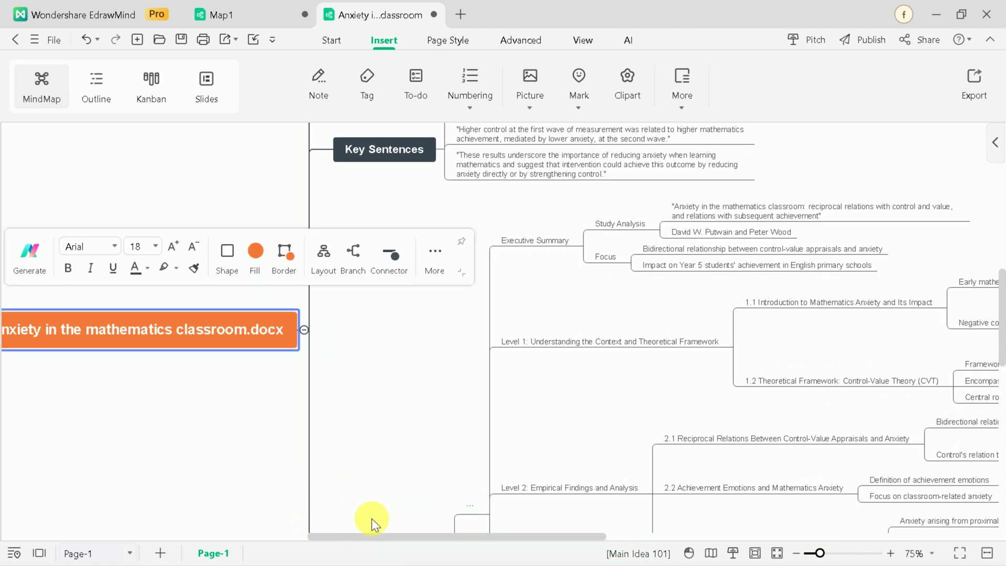
pyautogui.moveTo(369, 539); pyautogui.dragTo(473, 519)
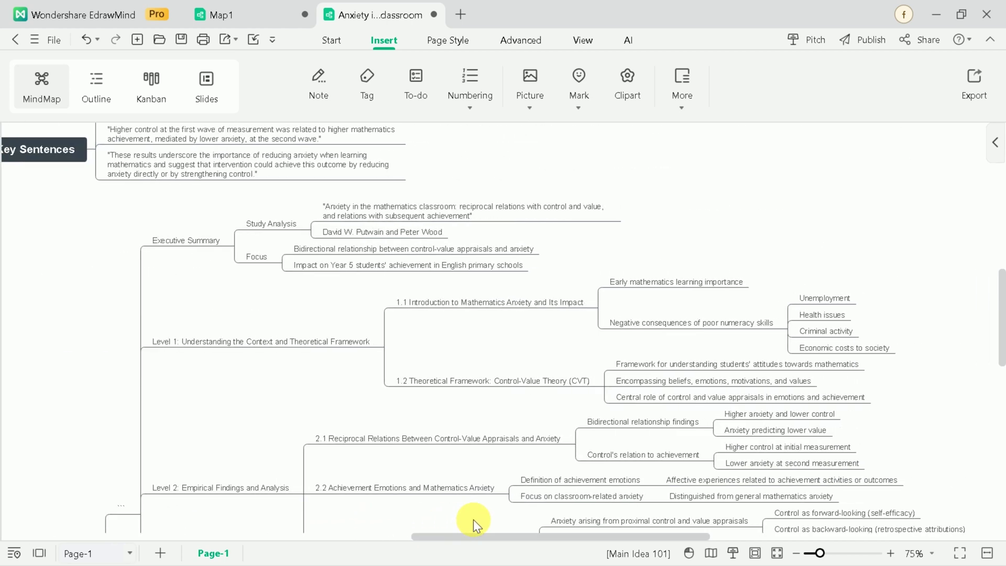
pyautogui.moveTo(1004, 311); pyautogui.dragTo(1003, 338)
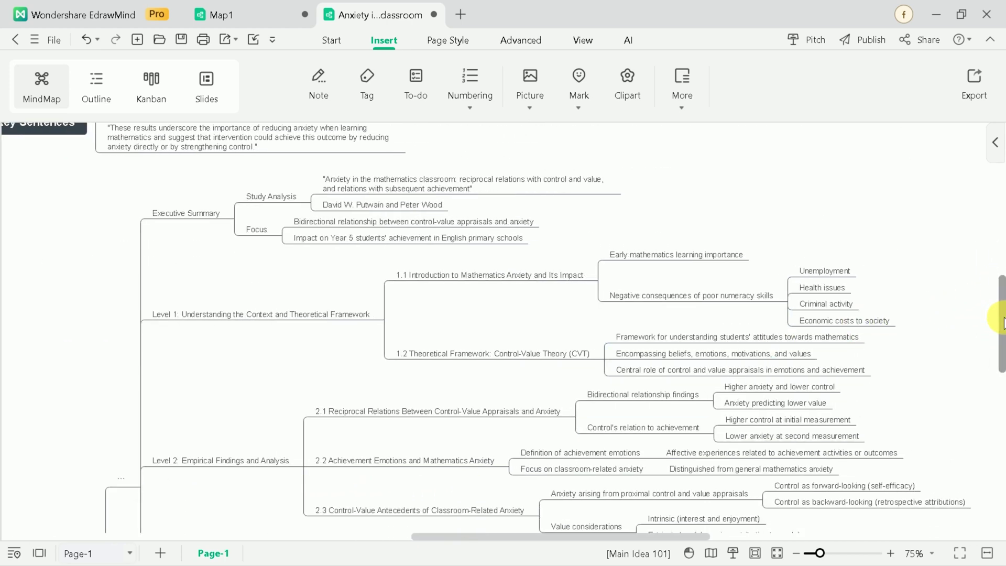
pyautogui.moveTo(579, 537); pyautogui.dragTo(454, 534)
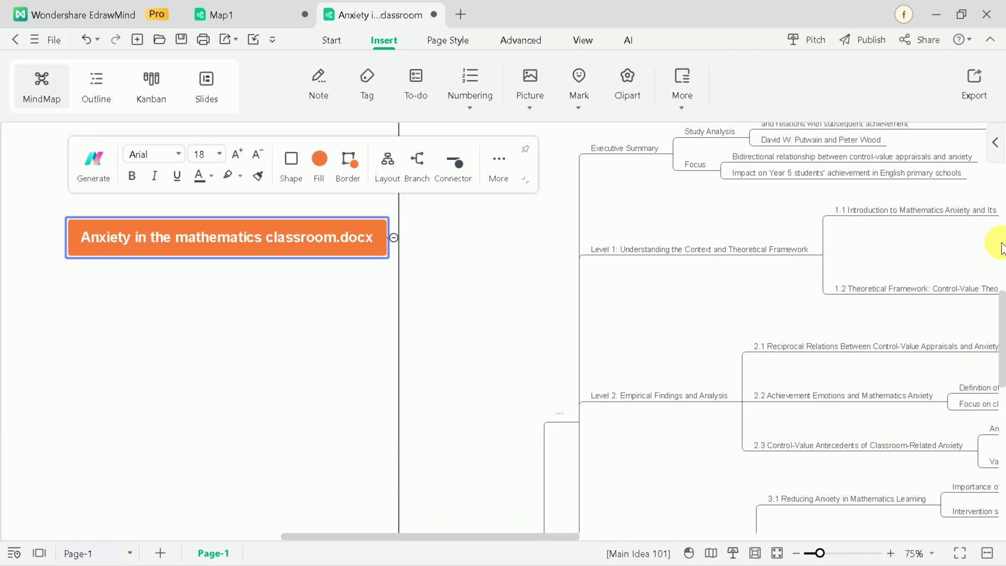
pyautogui.moveTo(1003, 320); pyautogui.dragTo(1004, 239)
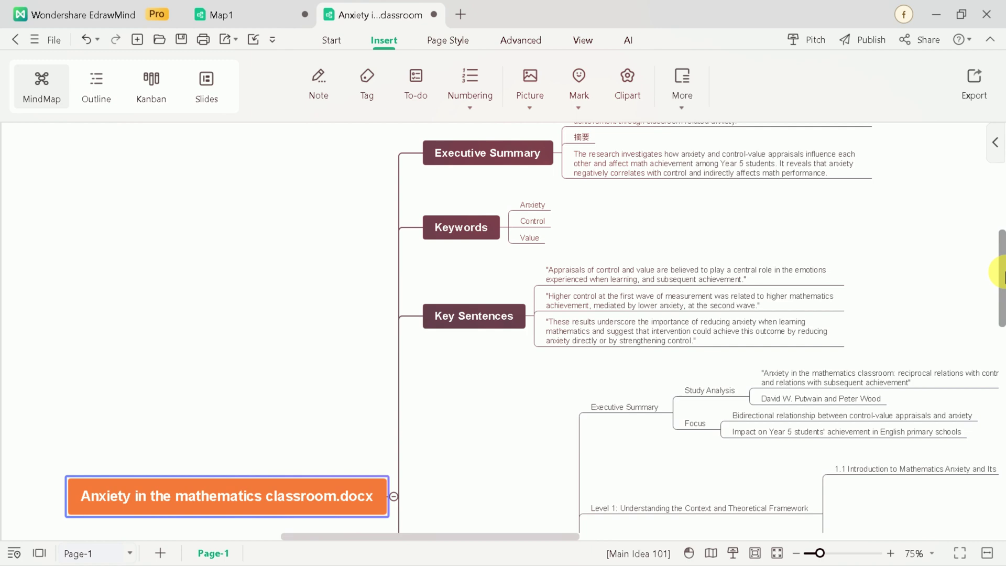
# Open the Workbench Create menu to reveal the new-document and AI file analysis options
pyautogui.click(111, 60)
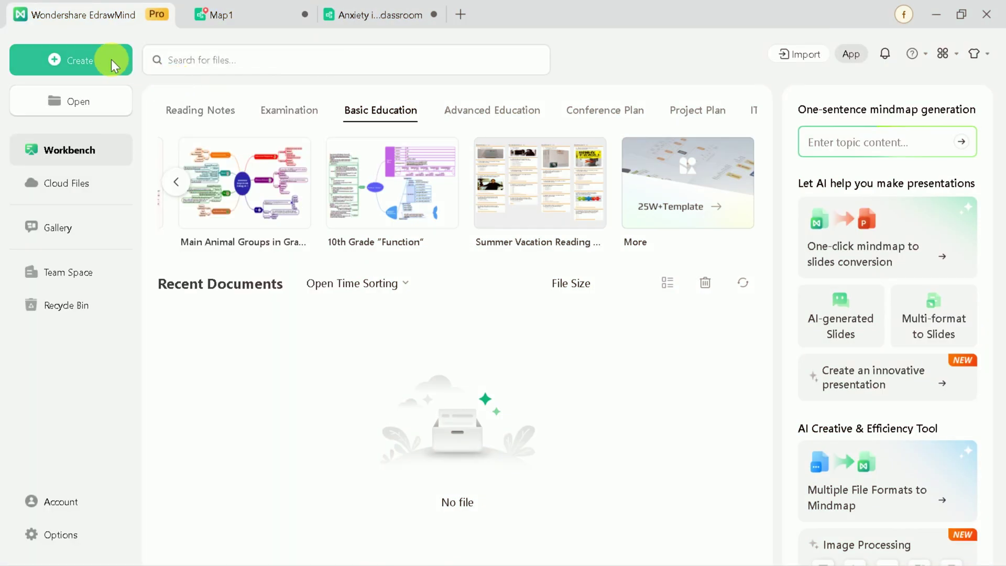